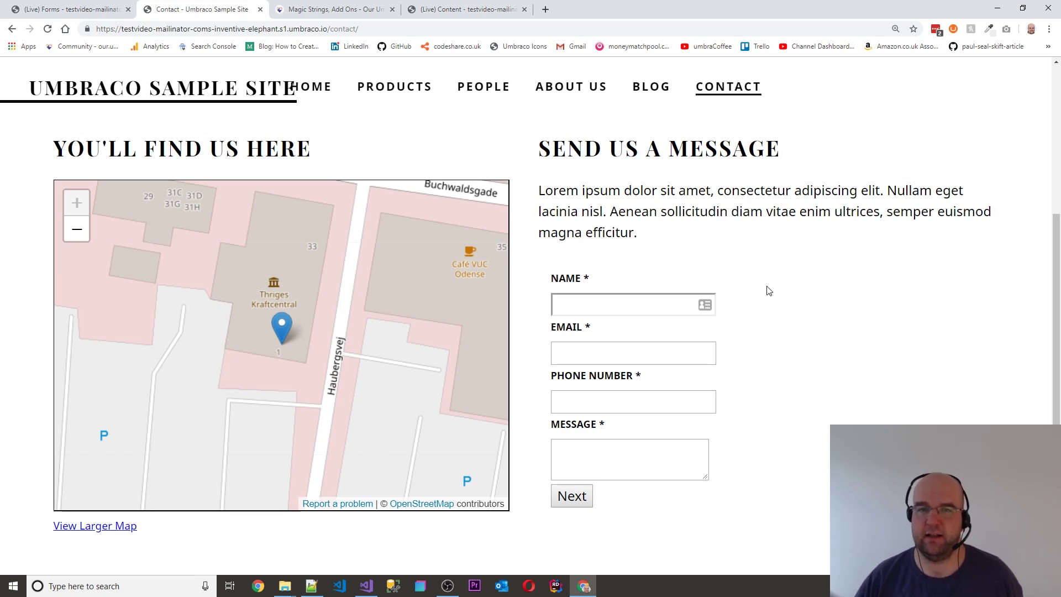
pyautogui.click(321, 10)
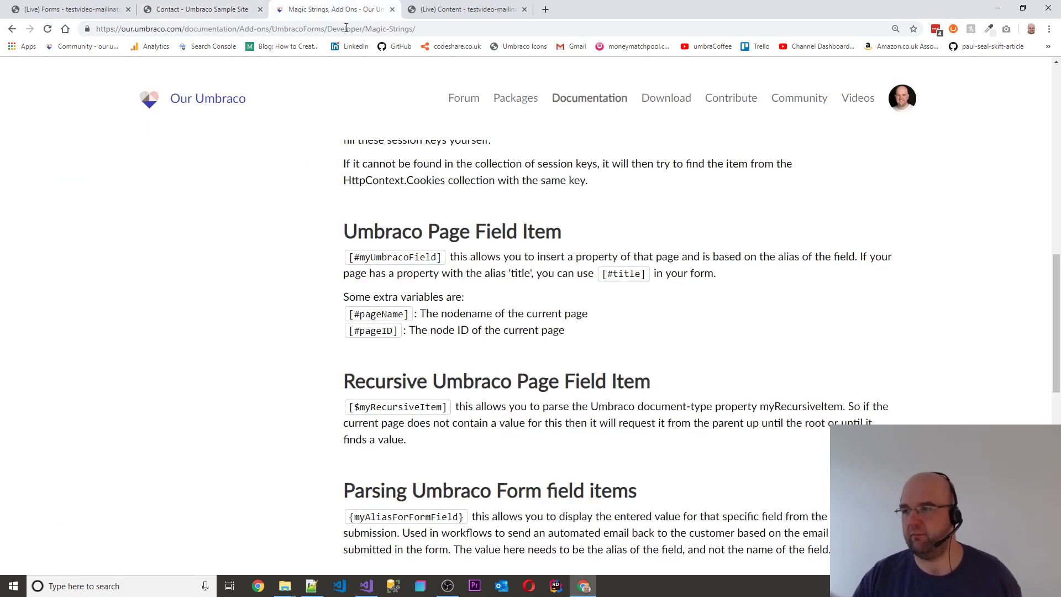
pyautogui.scroll(5, 488, 265)
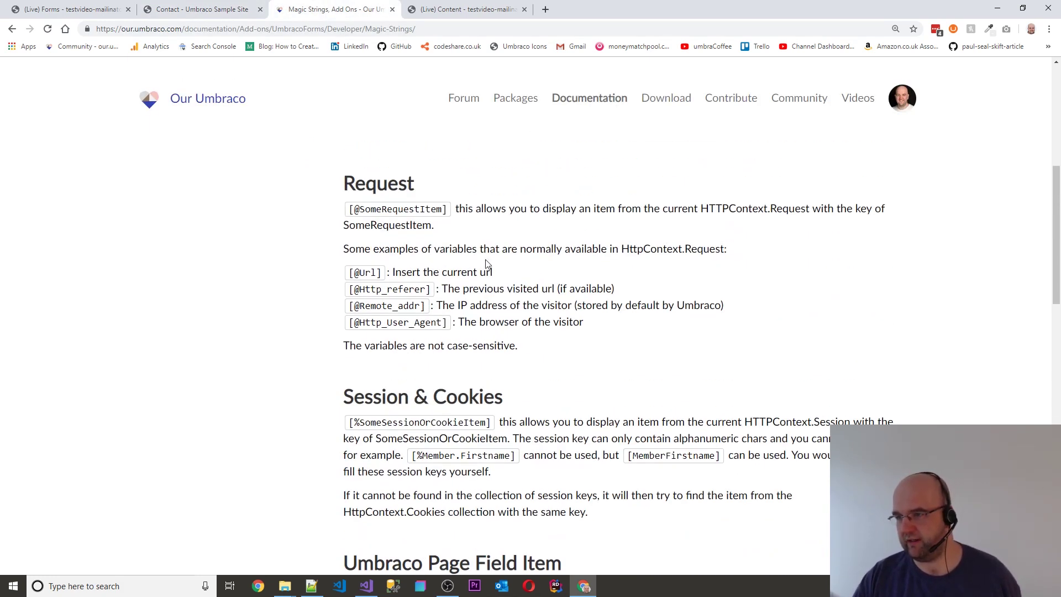
pyautogui.scroll(-1, 392, 246)
pyautogui.moveTo(355, 235); pyautogui.dragTo(441, 234)
pyautogui.click(465, 223)
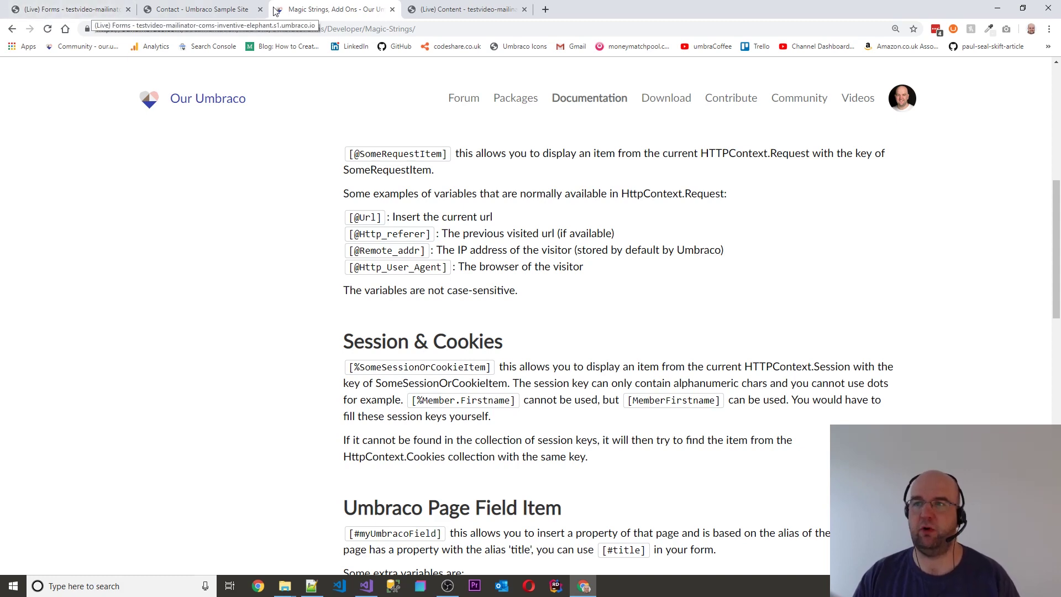
pyautogui.click(231, 11)
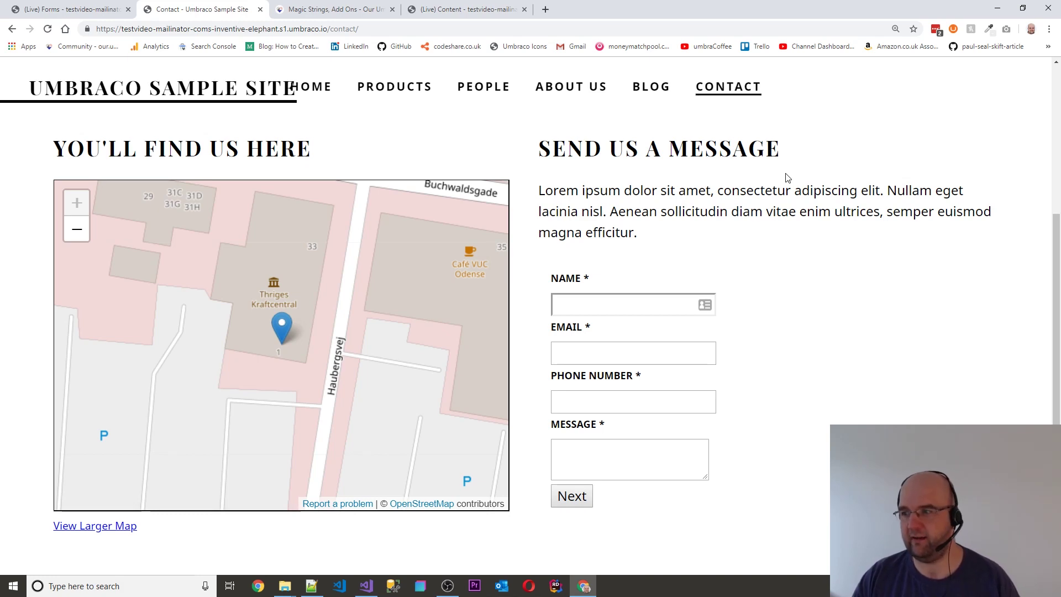
pyautogui.press('F5')
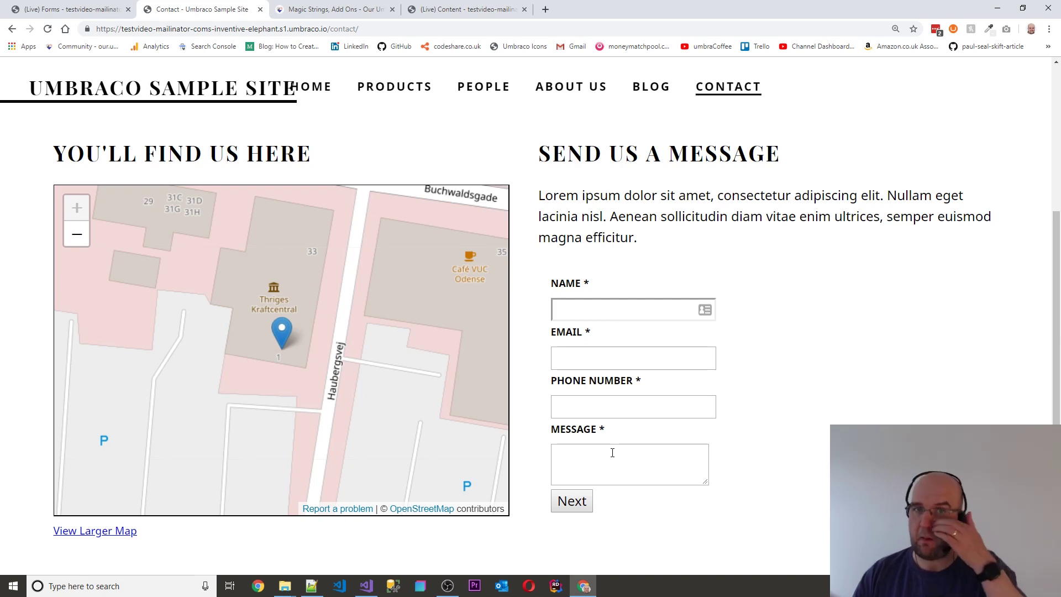
# Step: Hide the browser bookmarks bar while viewing the Magic Strings documentation page
pyautogui.click(368, 9)
pyautogui.click(470, 32)
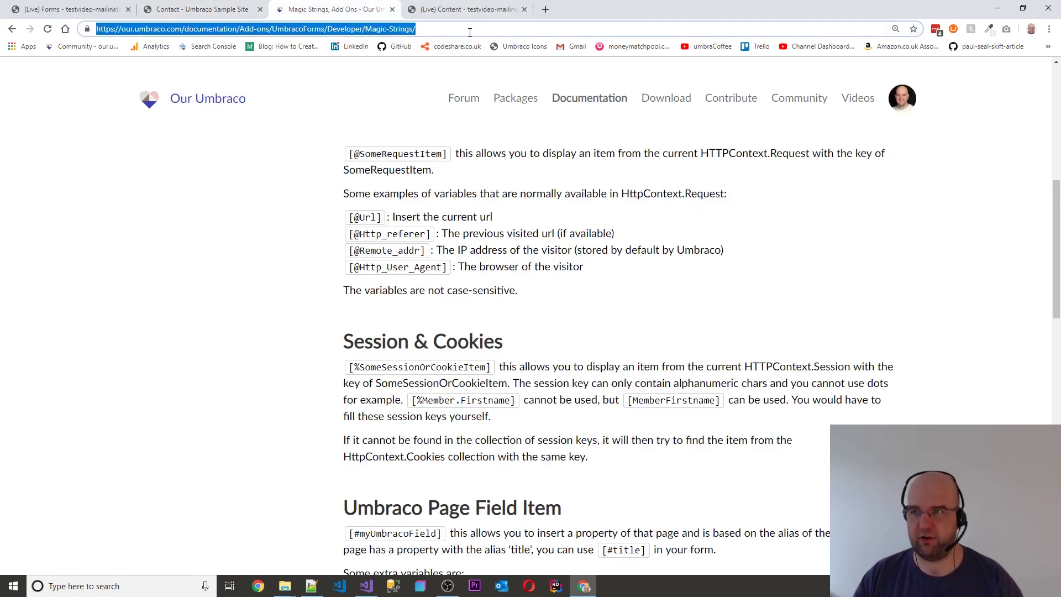
pyautogui.hotkey('ctrl', 'shift', 'b')
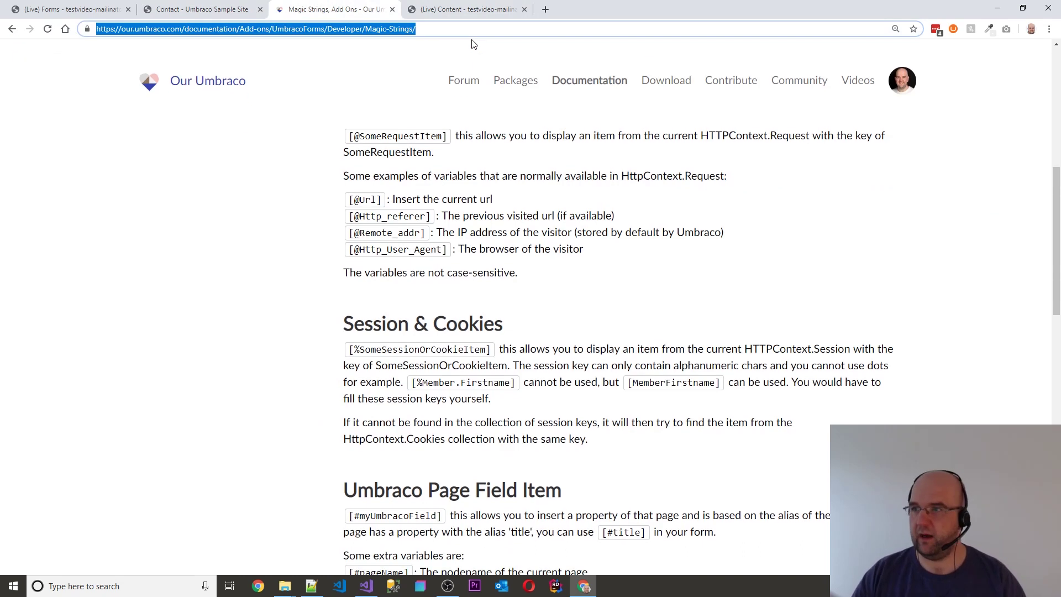
pyautogui.click(468, 54)
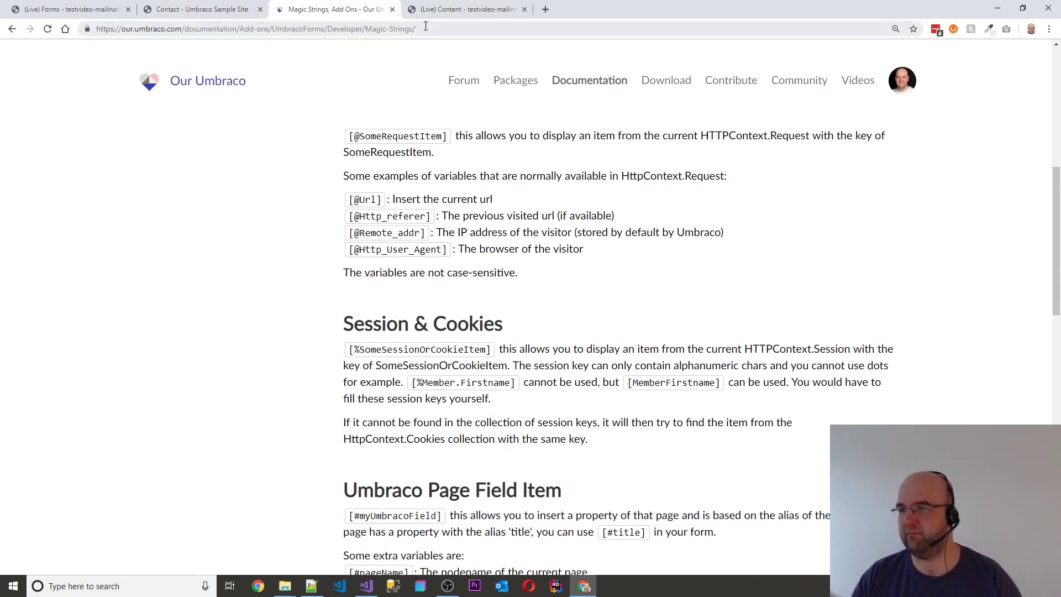
pyautogui.scroll(1, 539, 243)
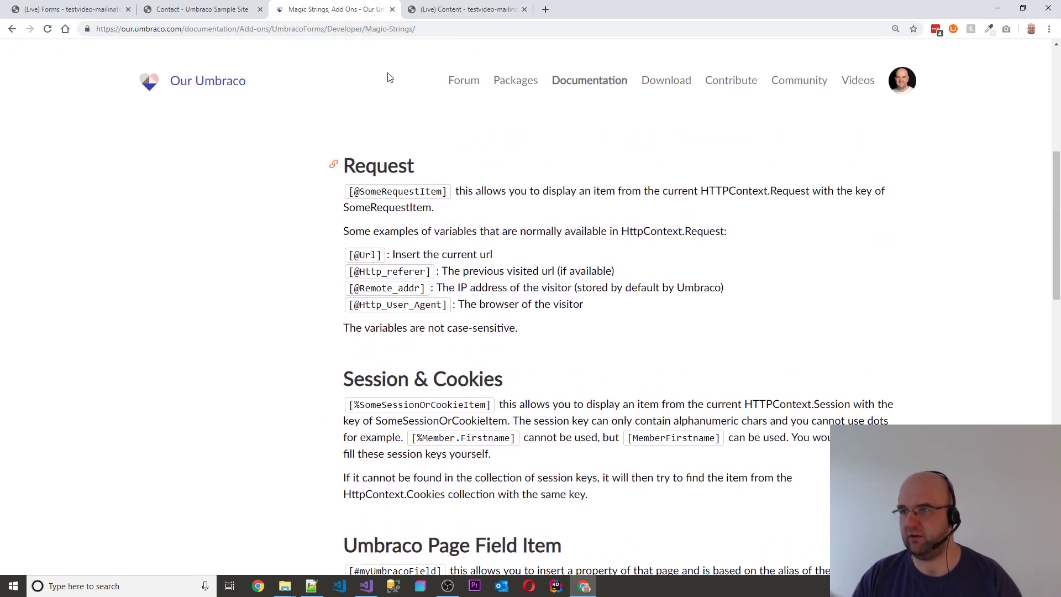
pyautogui.click(70, 9)
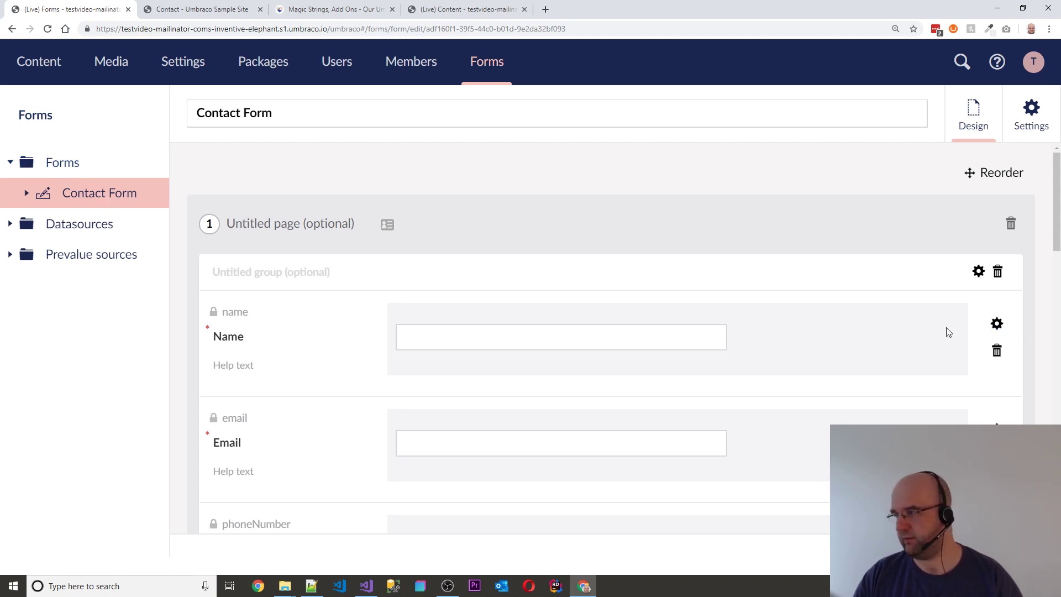
pyautogui.click(997, 323)
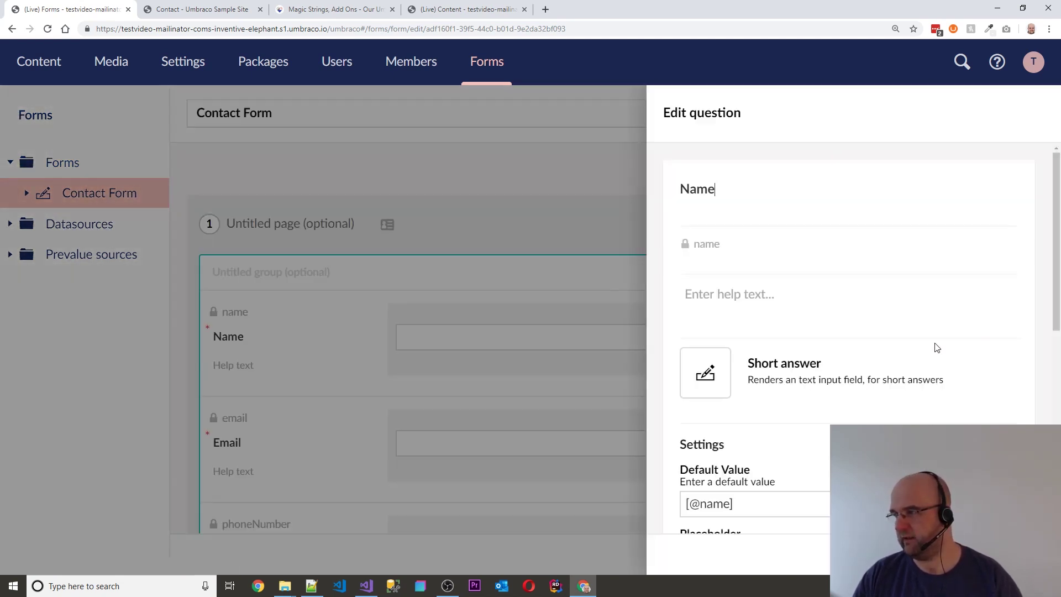
pyautogui.scroll(-1, 792, 435)
pyautogui.scroll(-1, 792, 435)
pyautogui.tripleClick(762, 393)
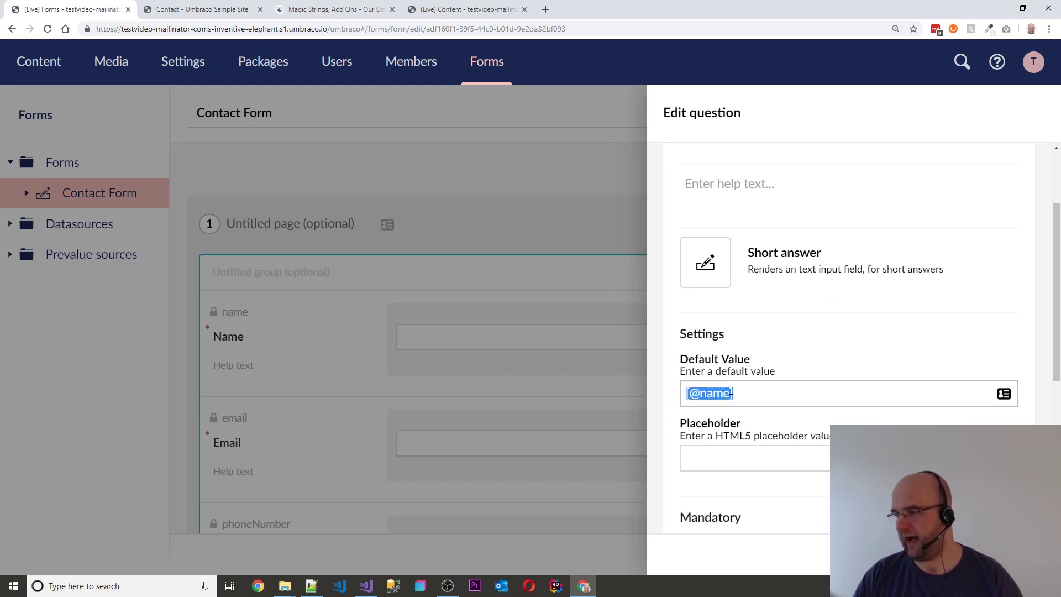
pyautogui.click(763, 390)
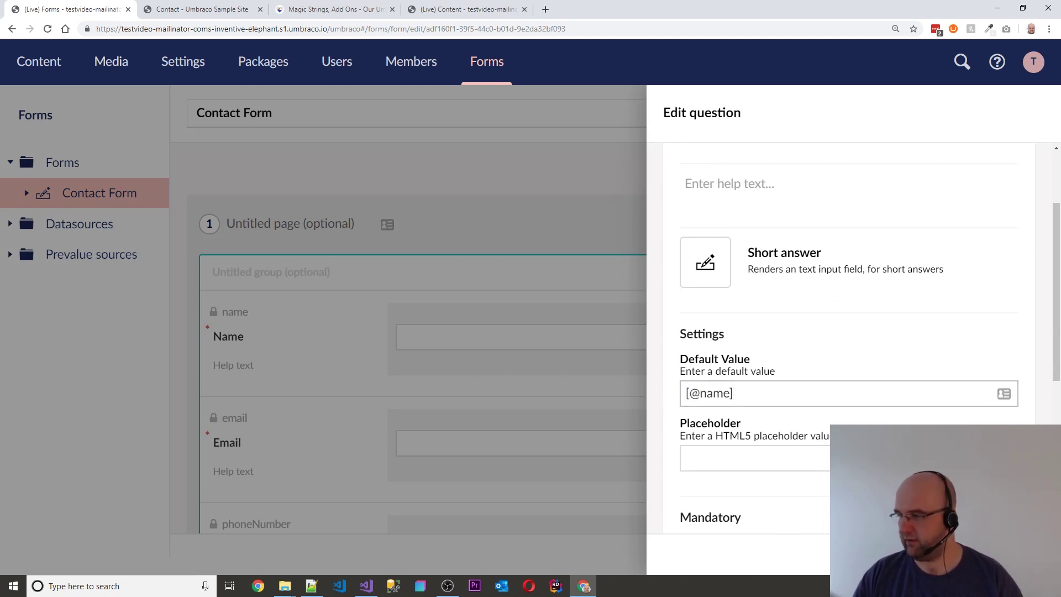
pyautogui.click(1017, 555)
pyautogui.click(204, 9)
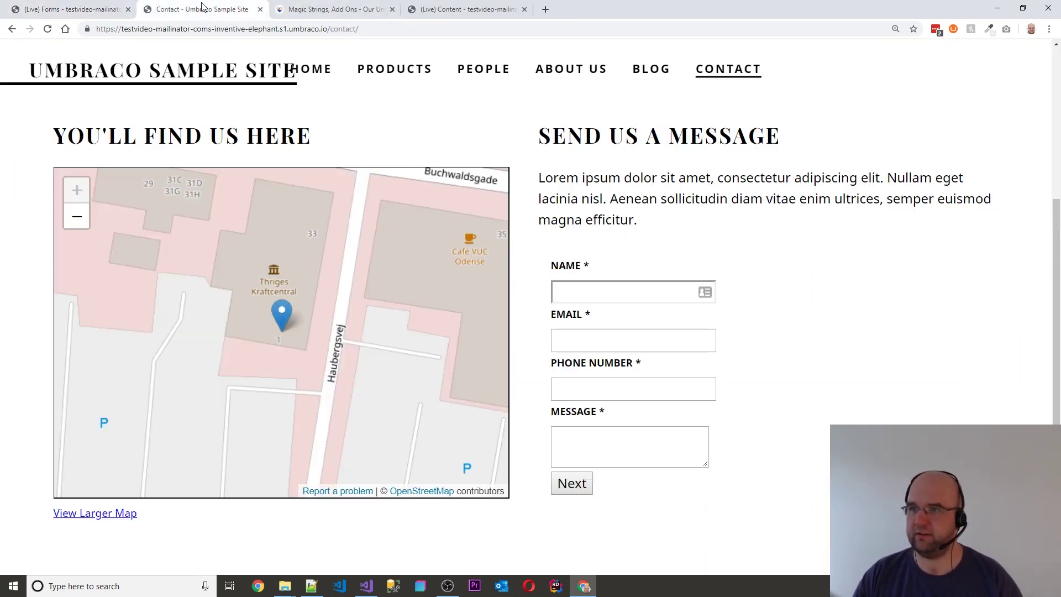
# Step: Append ?name=bob to the Contact address; it runs a search, so go back
pyautogui.click(397, 31)
pyautogui.click(402, 29)
pyautogui.write('?')
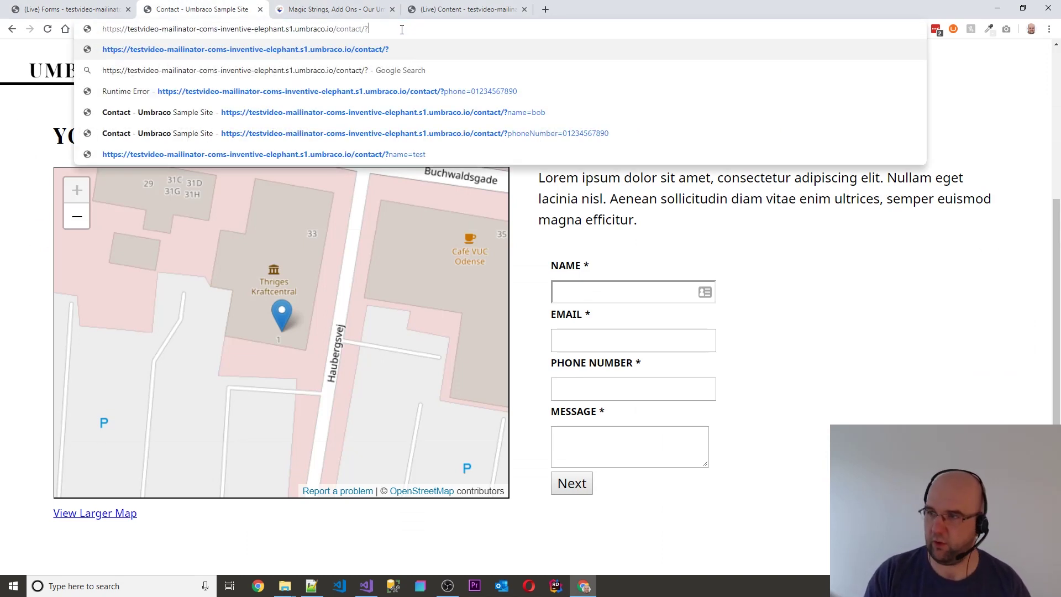
pyautogui.write('name=')
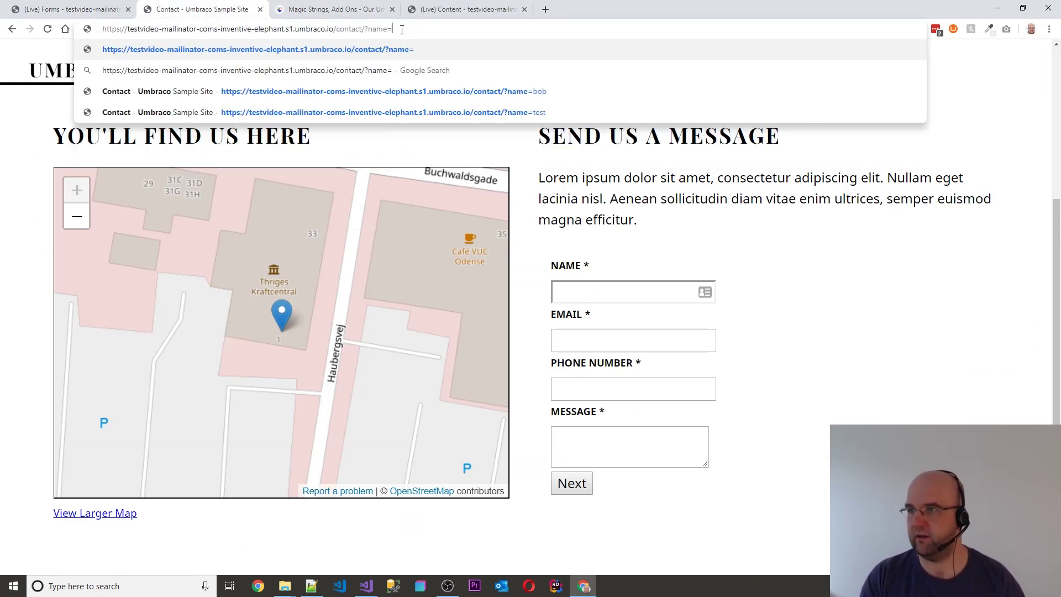
pyautogui.write('bob')
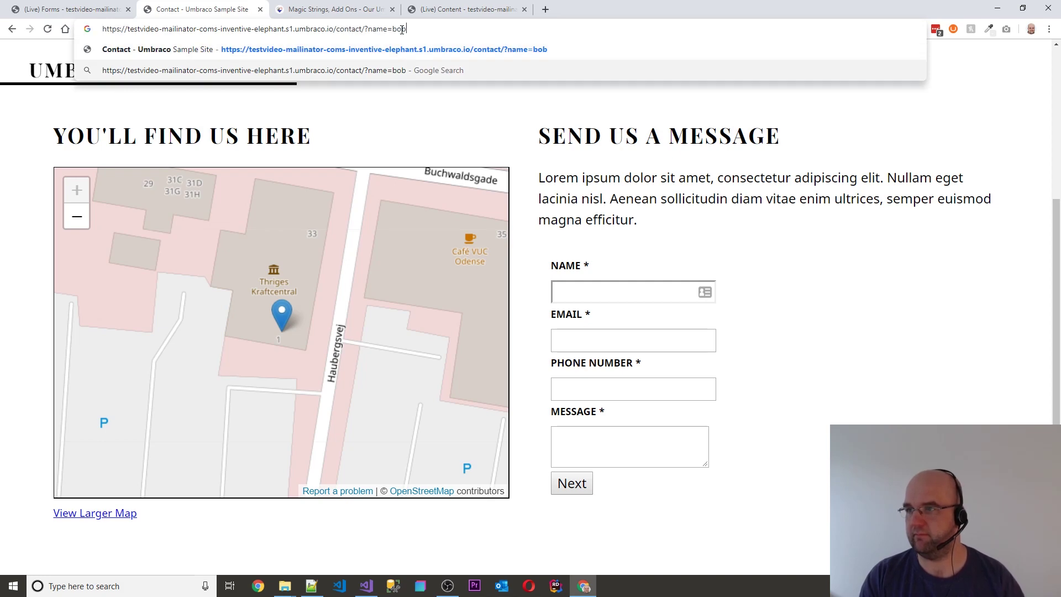
pyautogui.press('Return')
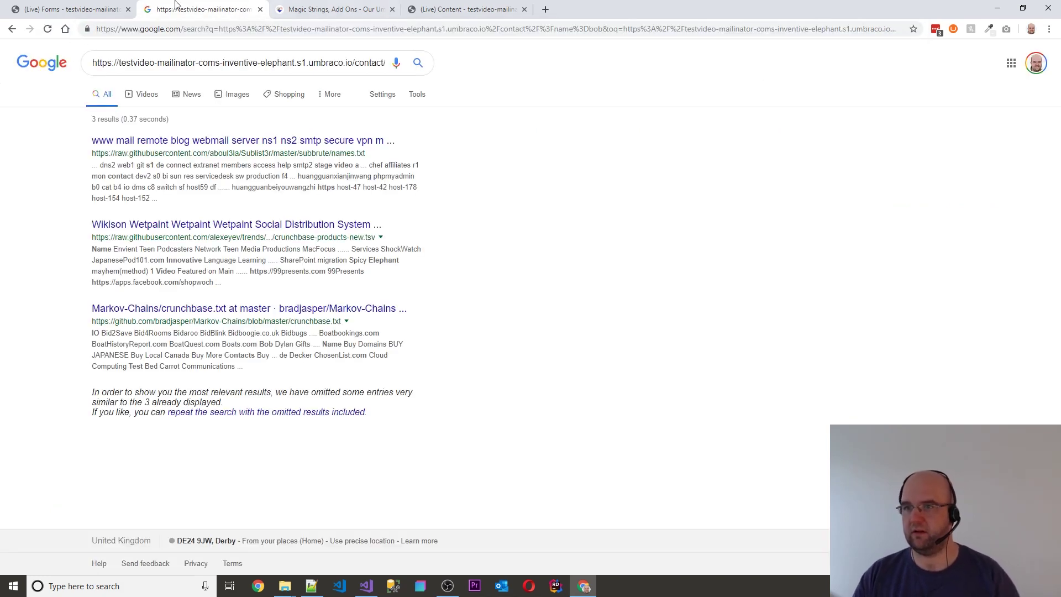
pyautogui.click(12, 28)
# Step: Load the Contact page with ?name=bob so the Name field shows bob
pyautogui.click(405, 32)
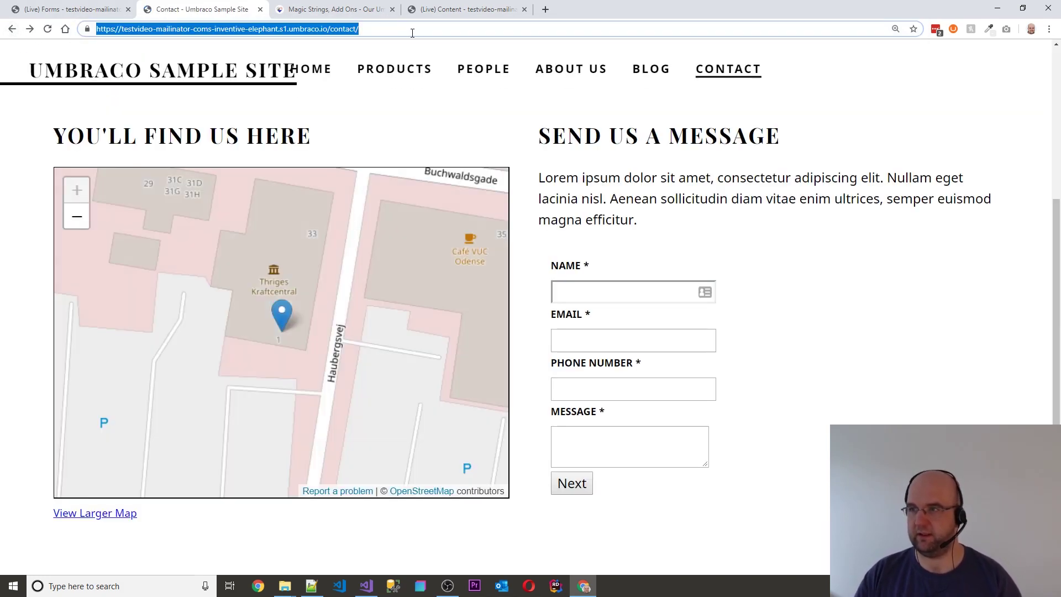
pyautogui.click(405, 32)
pyautogui.write('?name')
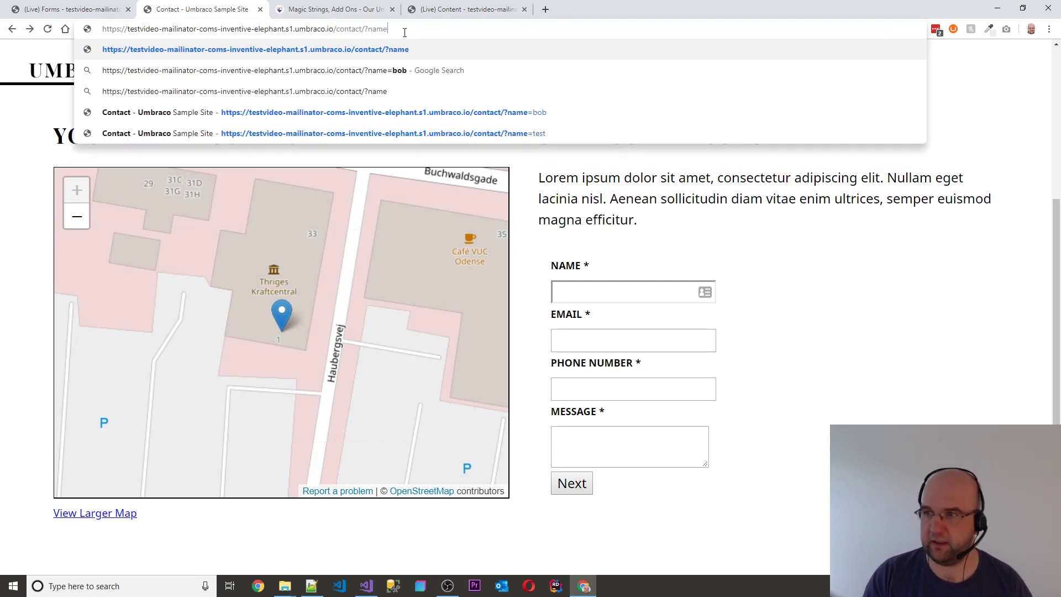
pyautogui.write('=bob')
pyautogui.press('Return')
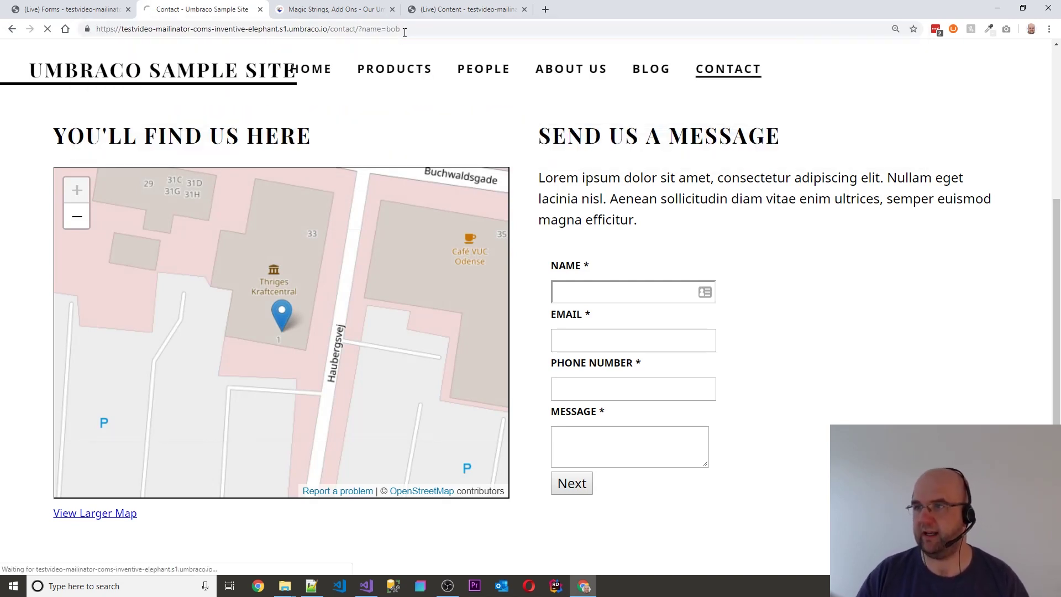
pyautogui.scroll(-6, 741, 277)
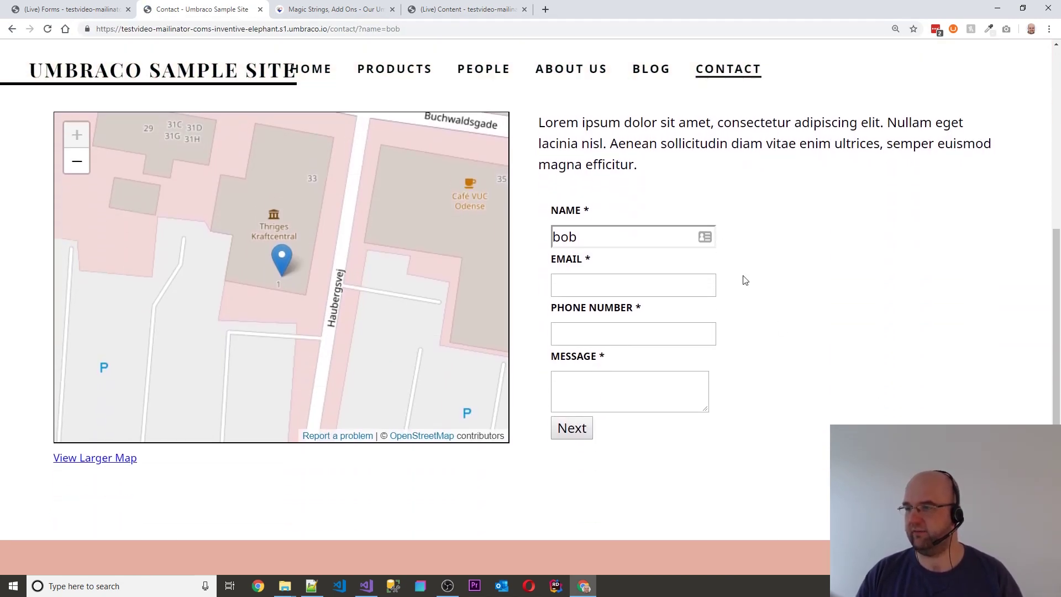
pyautogui.scroll(1, 662, 235)
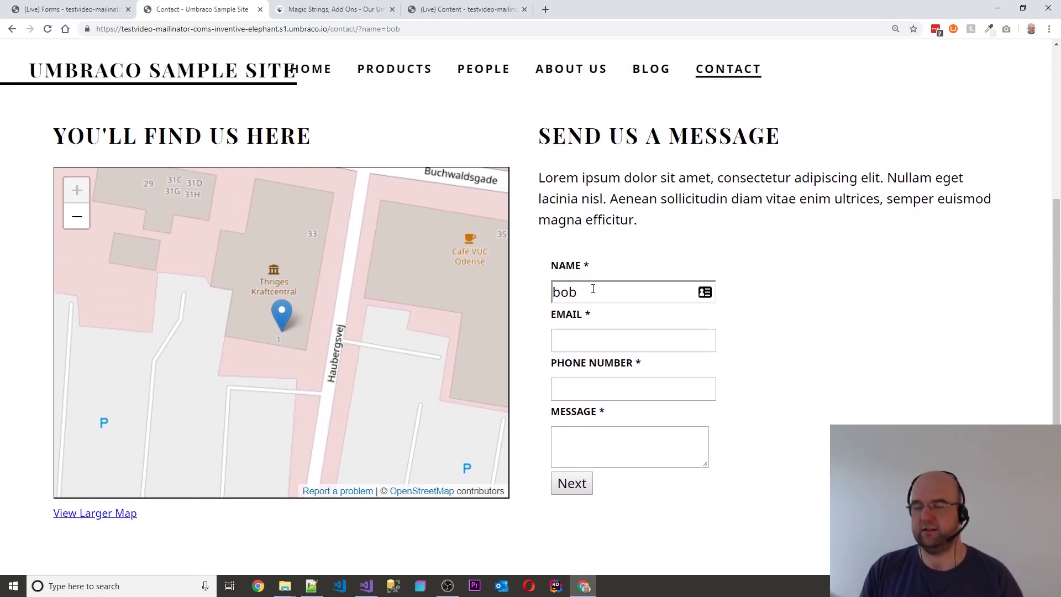
pyautogui.click(443, 31)
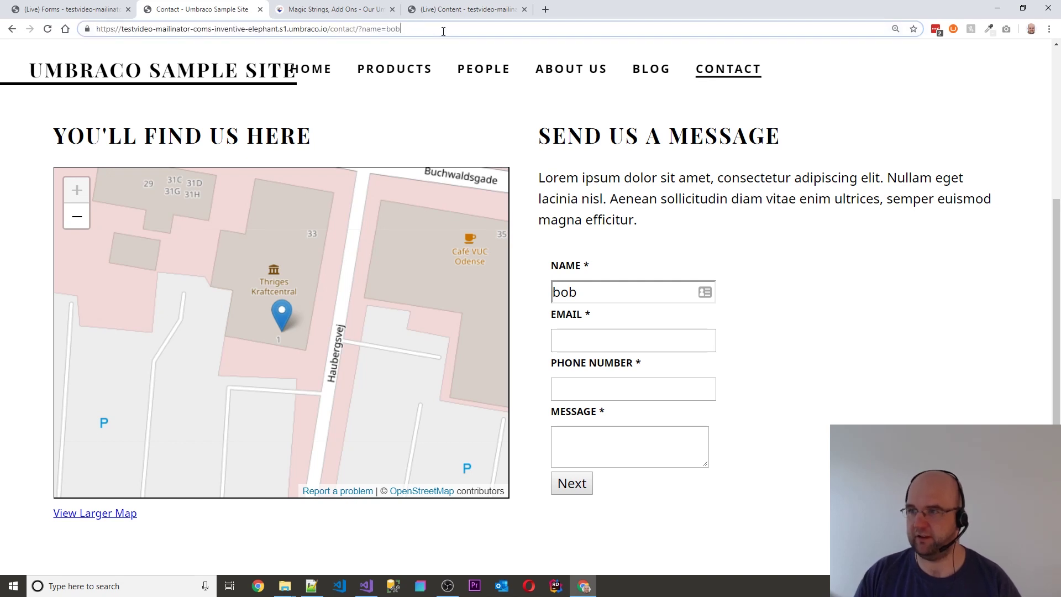
pyautogui.click(53, 9)
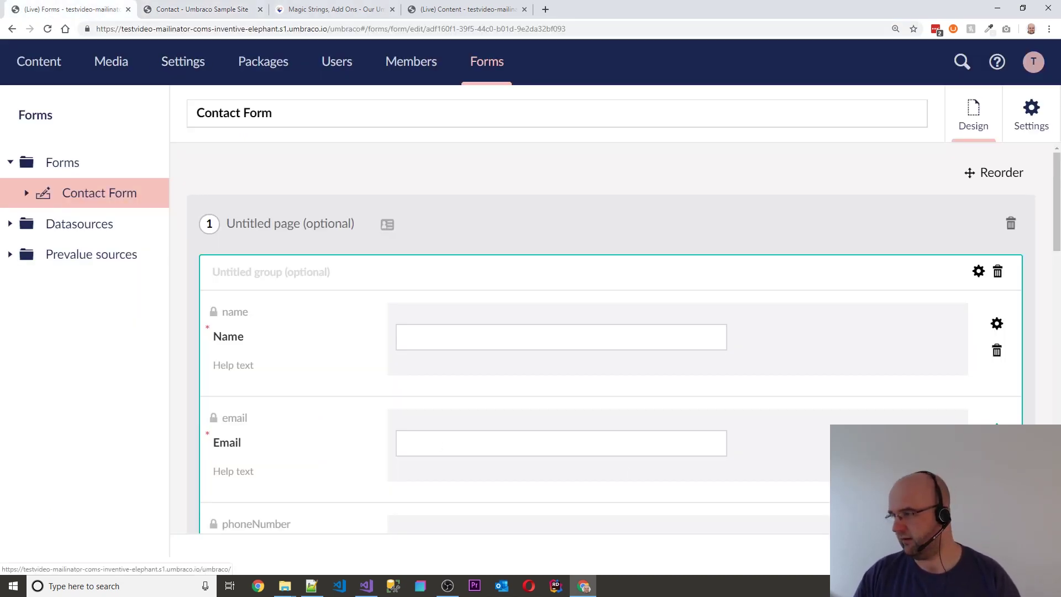
pyautogui.click(793, 475)
pyautogui.scroll(-2, 793, 489)
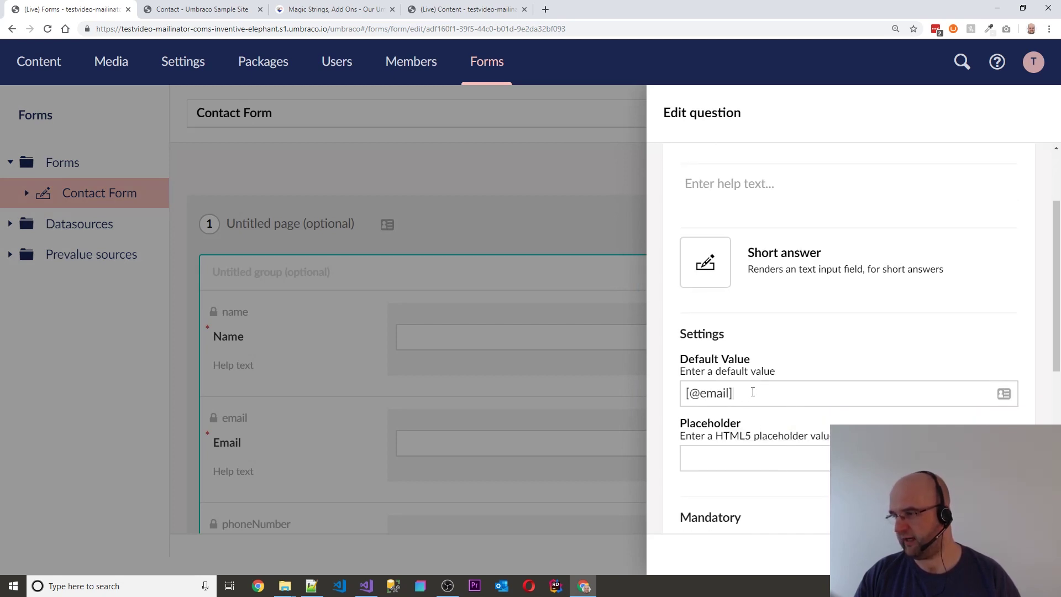
pyautogui.moveTo(740, 393); pyautogui.dragTo(665, 392)
pyautogui.click(804, 390)
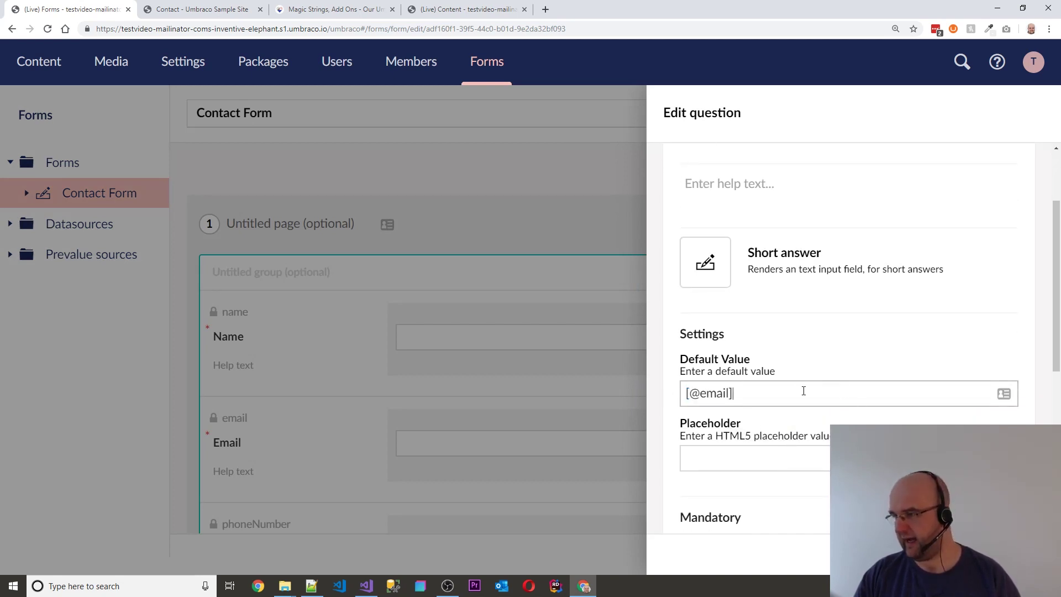
pyautogui.press('Return')
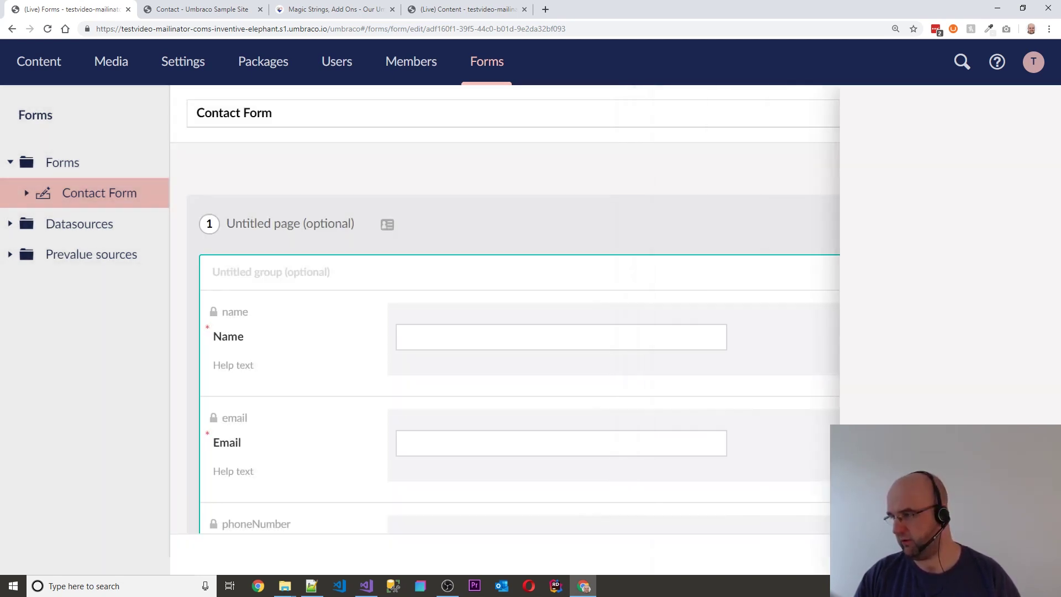
pyautogui.scroll(-3, 608, 348)
pyautogui.scroll(-2, 999, 339)
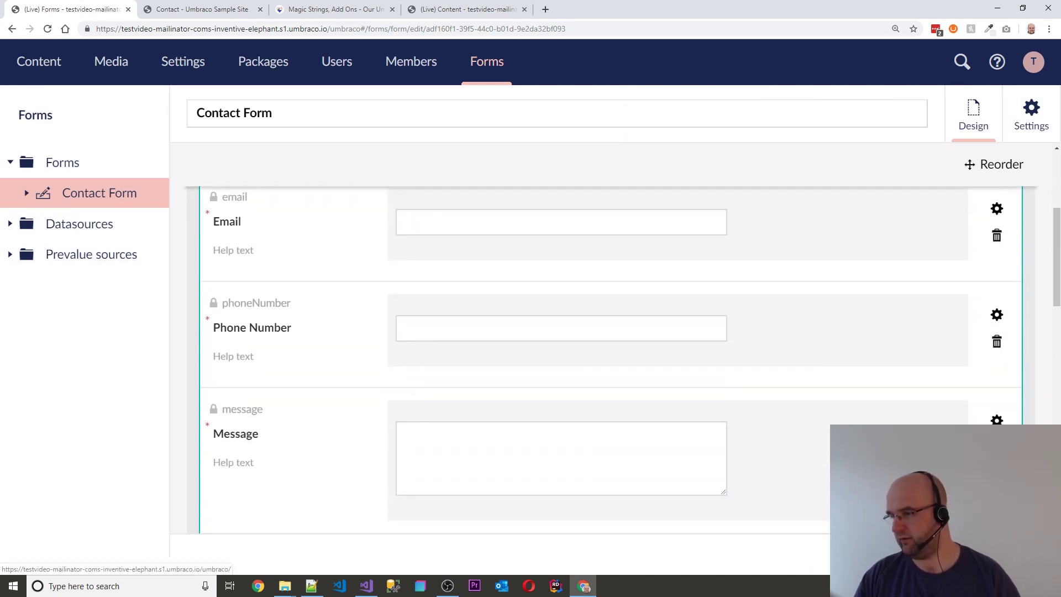
# Step: Extend the Contact URL query string with email and phone values
pyautogui.click(227, 6)
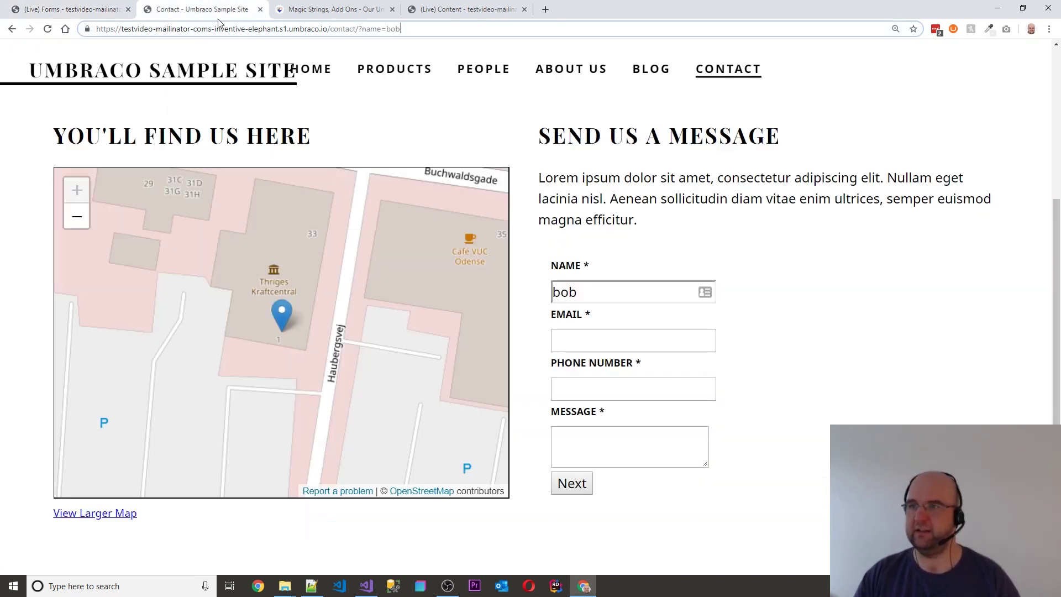
pyautogui.click(390, 28)
pyautogui.press('End')
pyautogui.write('&')
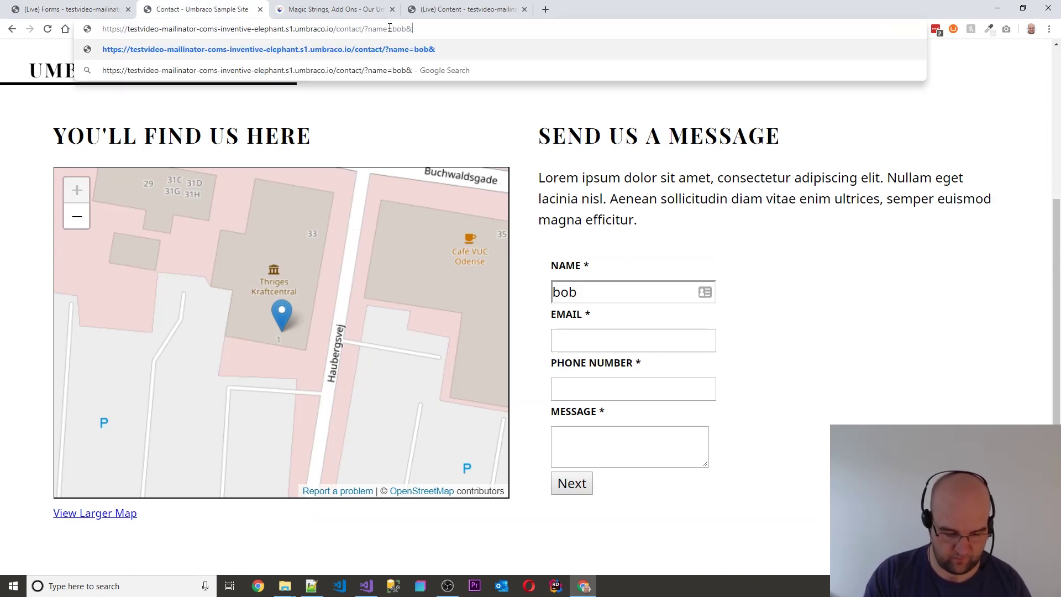
pyautogui.write('email=')
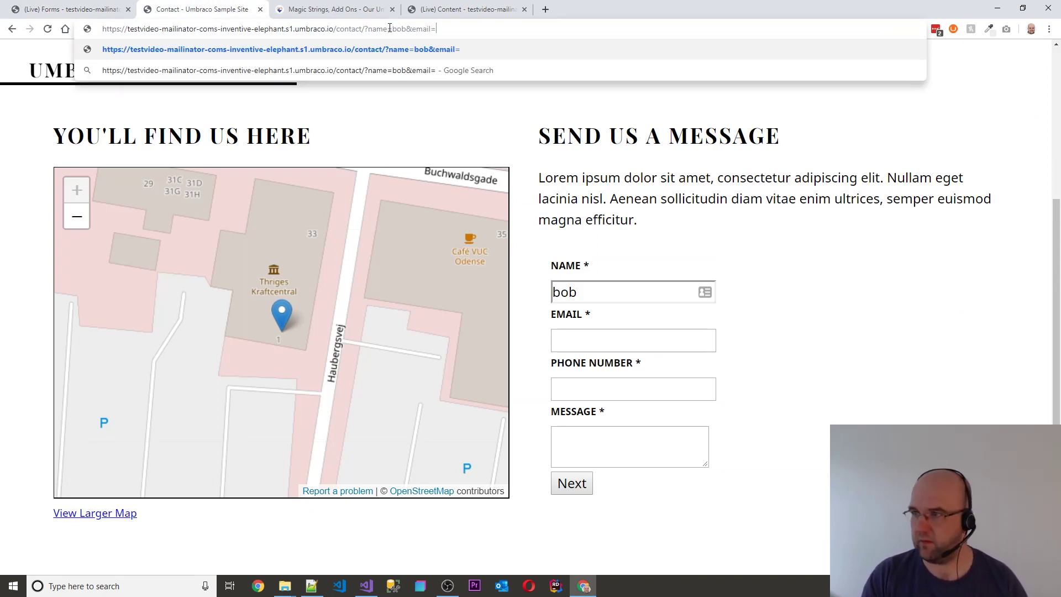
pyautogui.write('tes')
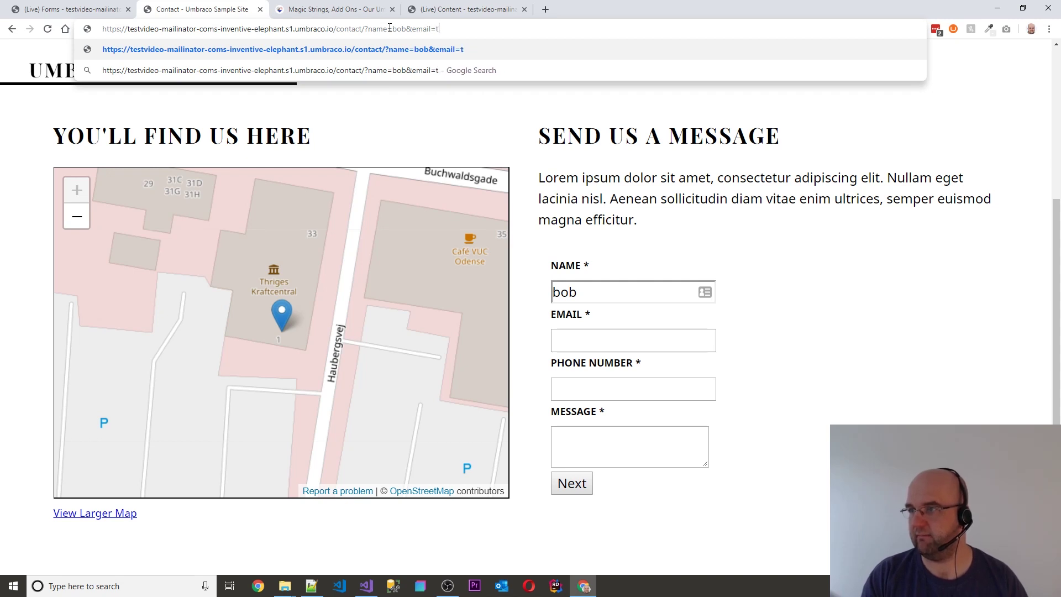
pyautogui.write('t@test.com')
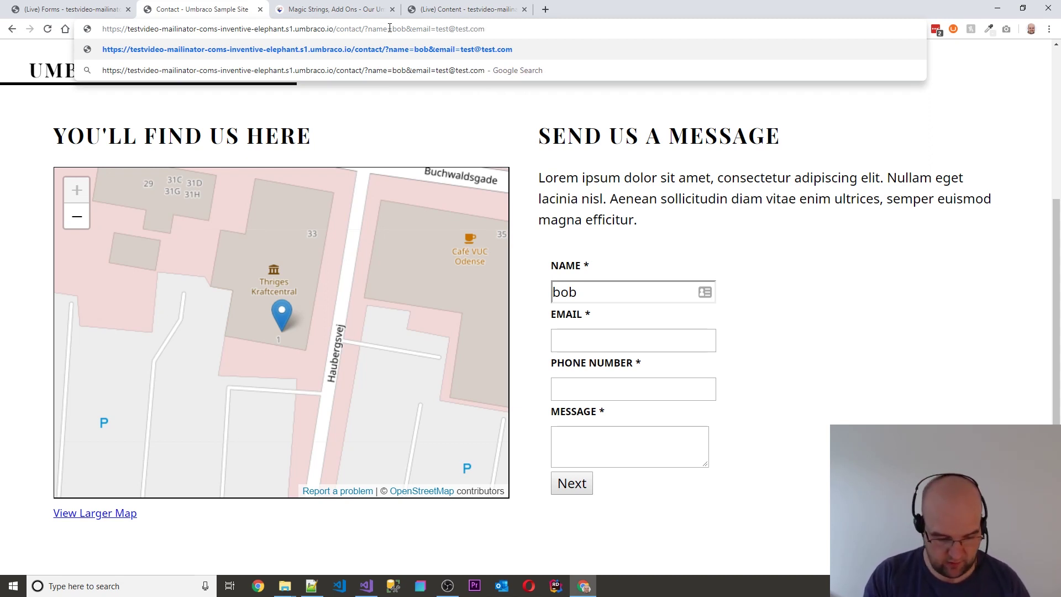
pyautogui.write('&phone=')
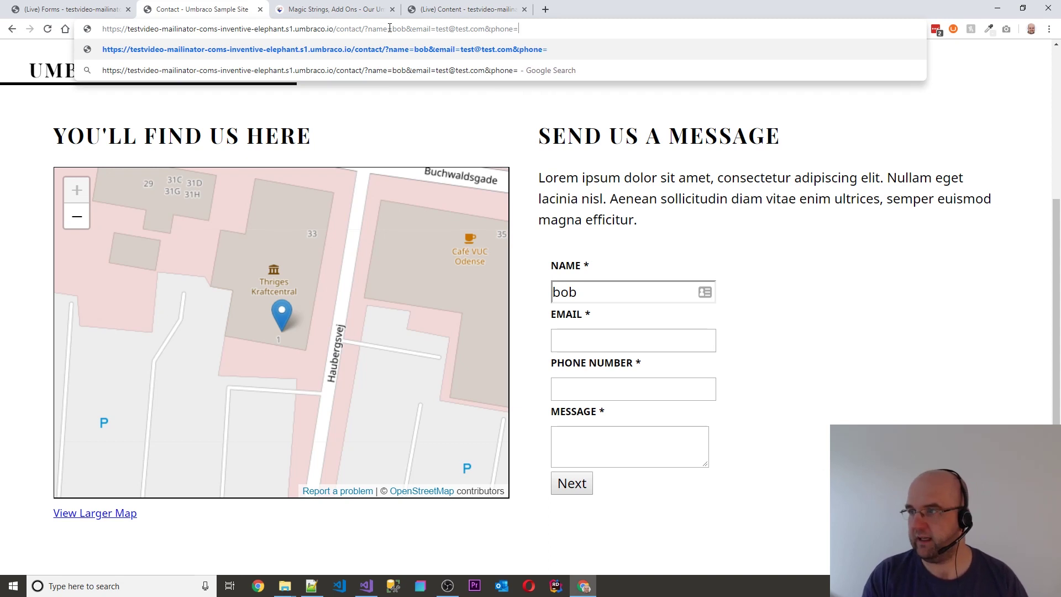
pyautogui.write('01234')
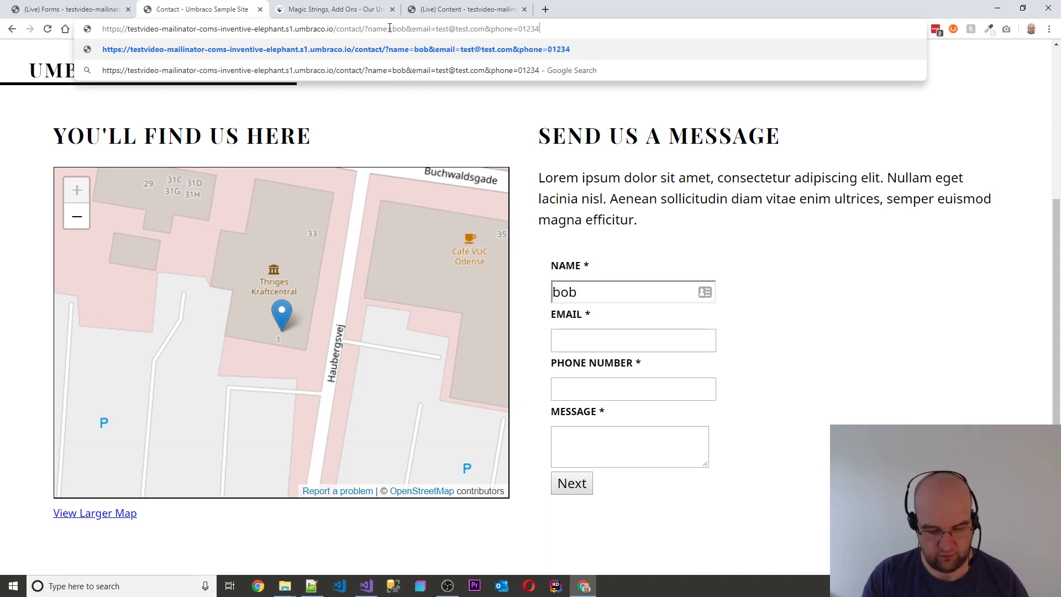
pyautogui.write('567890')
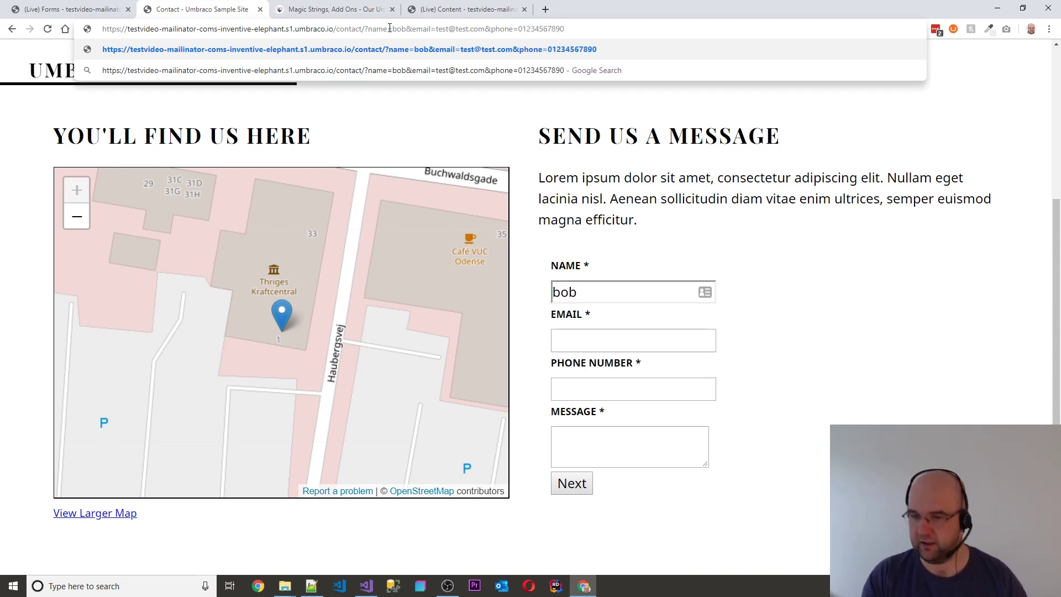
pyautogui.write('&')
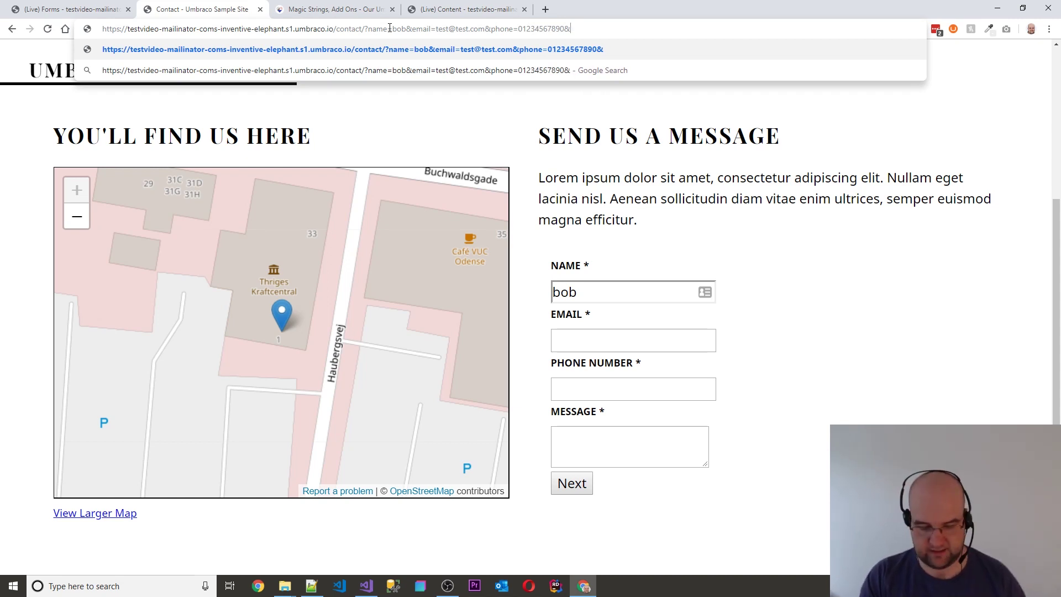
pyautogui.write('message=')
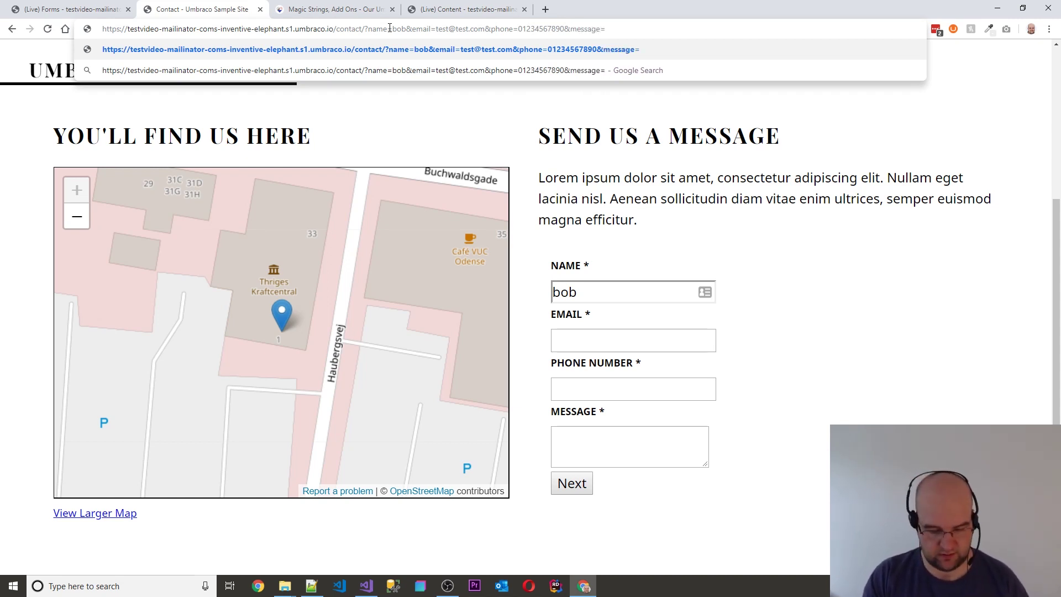
pyautogui.write('co')
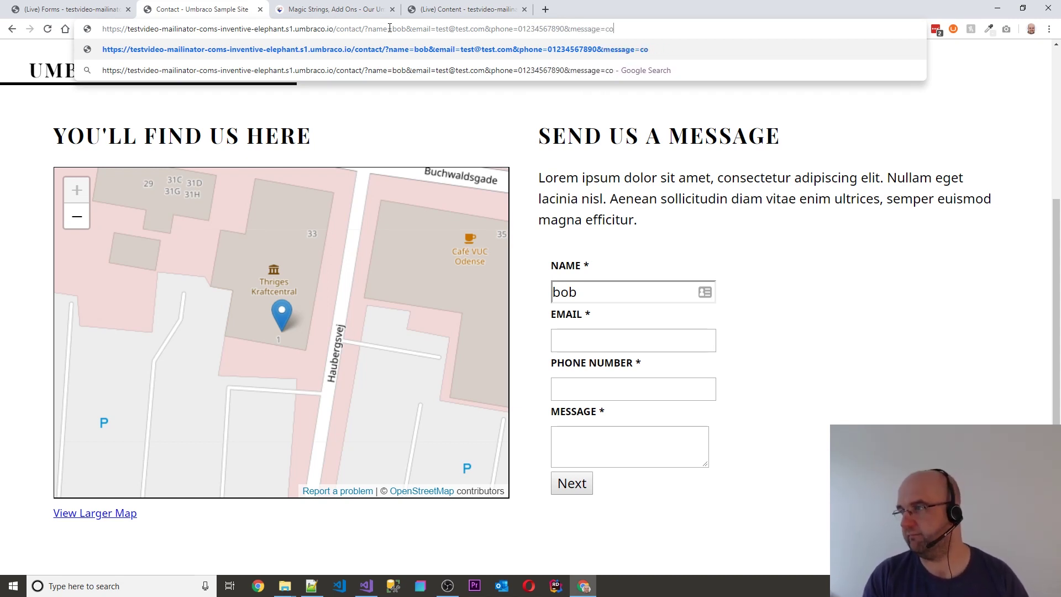
# Step: Add message=something interesting and load the Contact page with all four fields prefilled
pyautogui.press('BackSpace')
pyautogui.press('BackSpace')
pyautogui.write('somet')
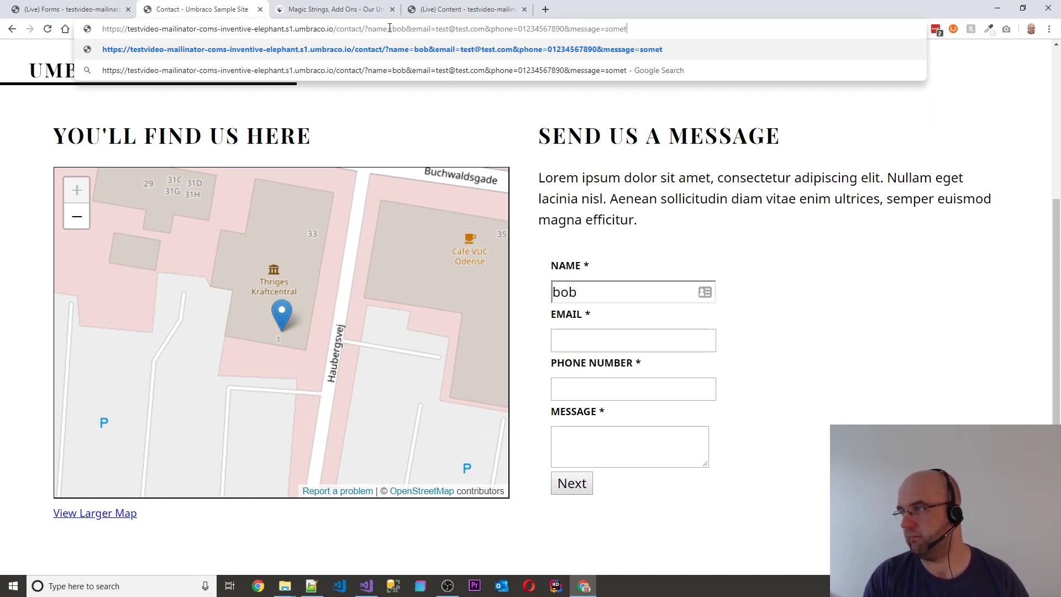
pyautogui.write('hingi')
pyautogui.press('BackSpace')
pyautogui.write('interset')
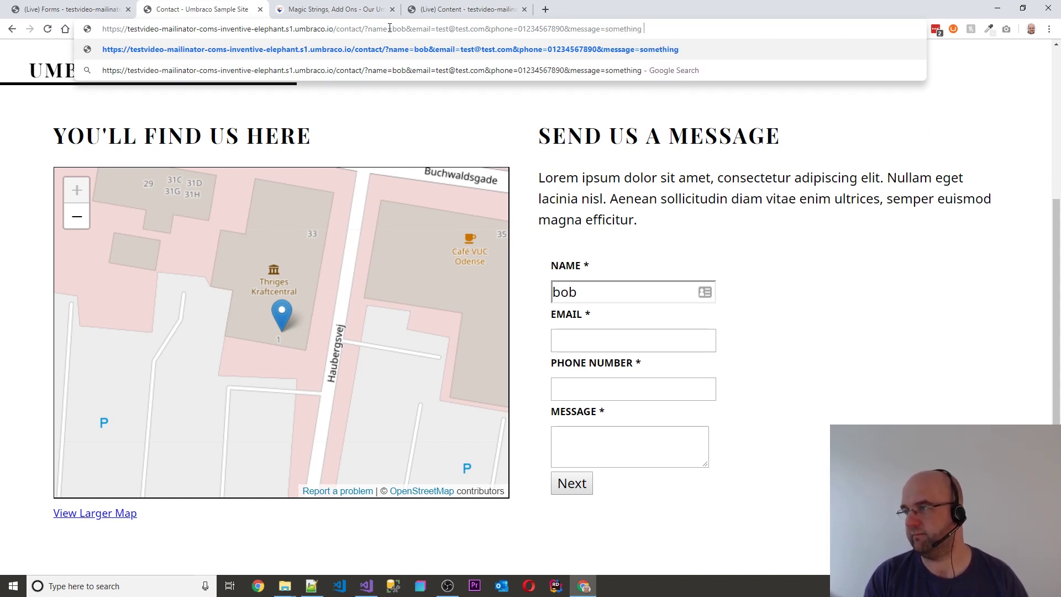
pyautogui.press('BackSpace')
pyautogui.press('BackSpace')
pyautogui.press('BackSpace')
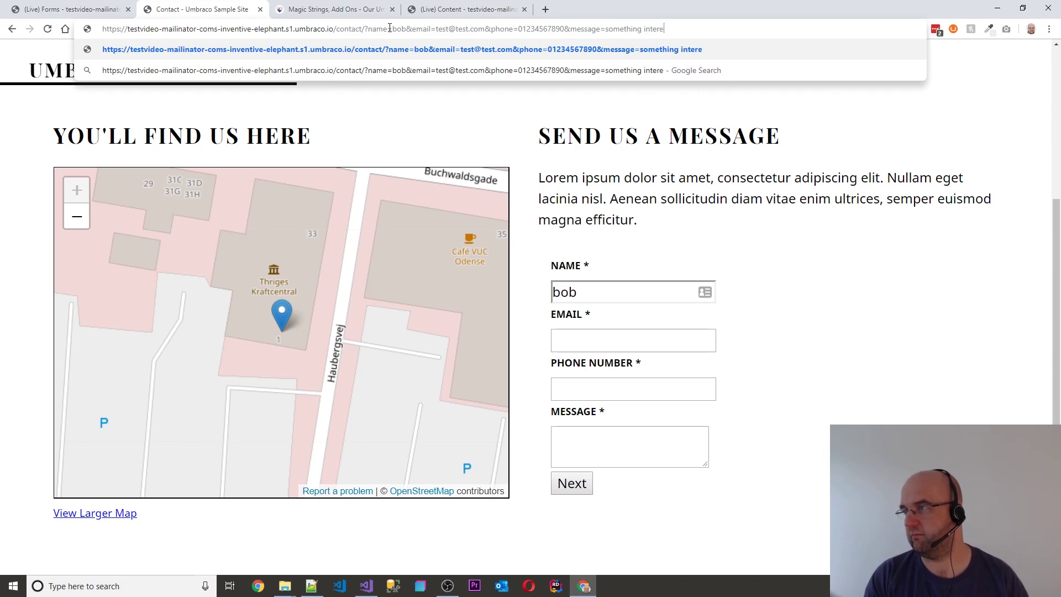
pyautogui.write('esting')
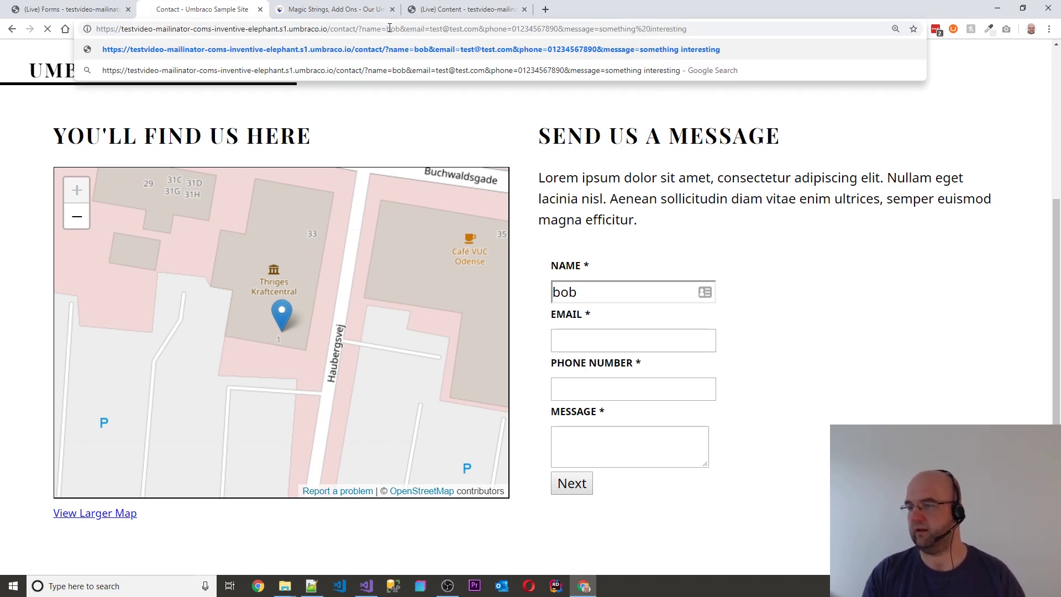
pyautogui.press('Return')
pyautogui.scroll(-5, 771, 270)
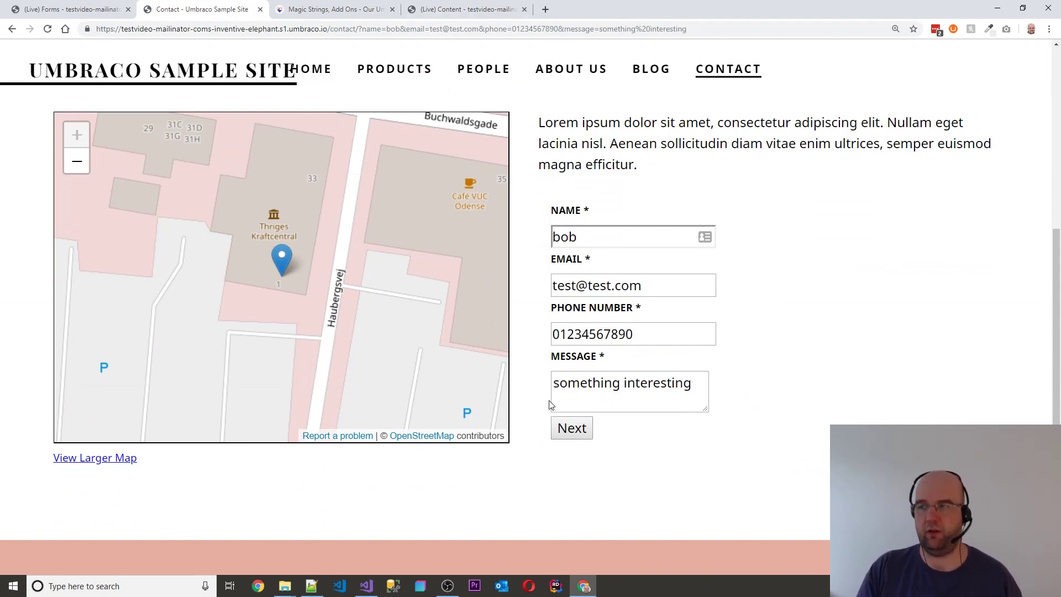
pyautogui.click(353, 8)
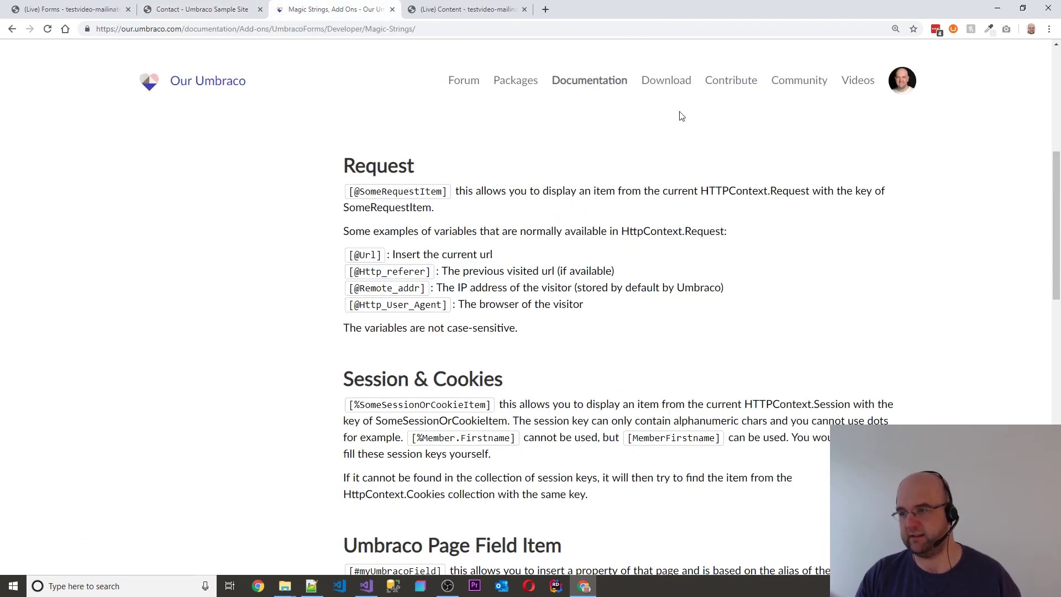
# Step: Read the Umbraco page field examples [#myUmbracoField] and [#title] in the Magic Strings docs
pyautogui.scroll(-5, 685, 132)
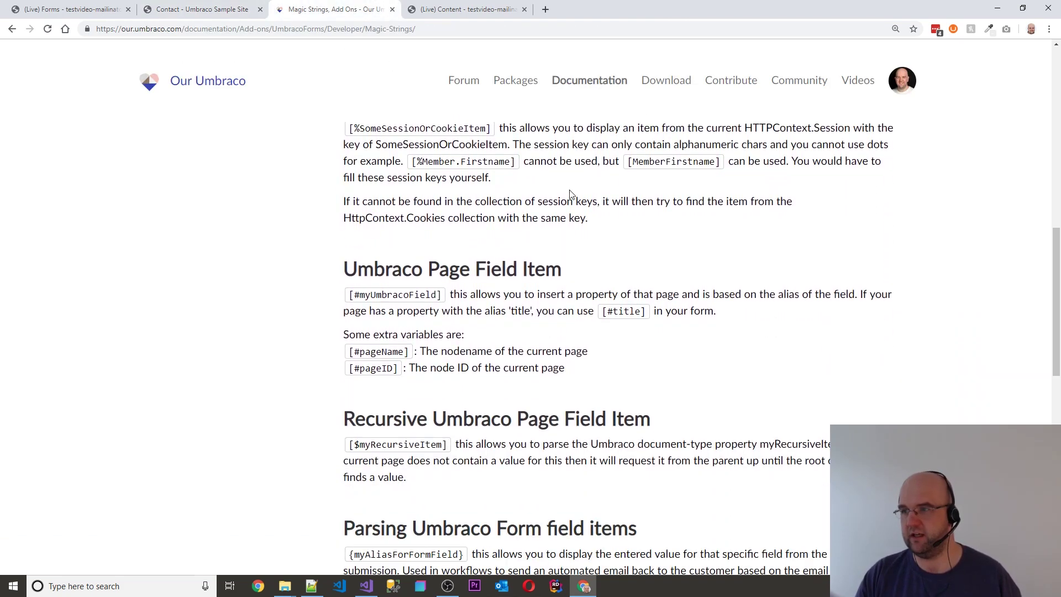
pyautogui.scroll(2, 571, 195)
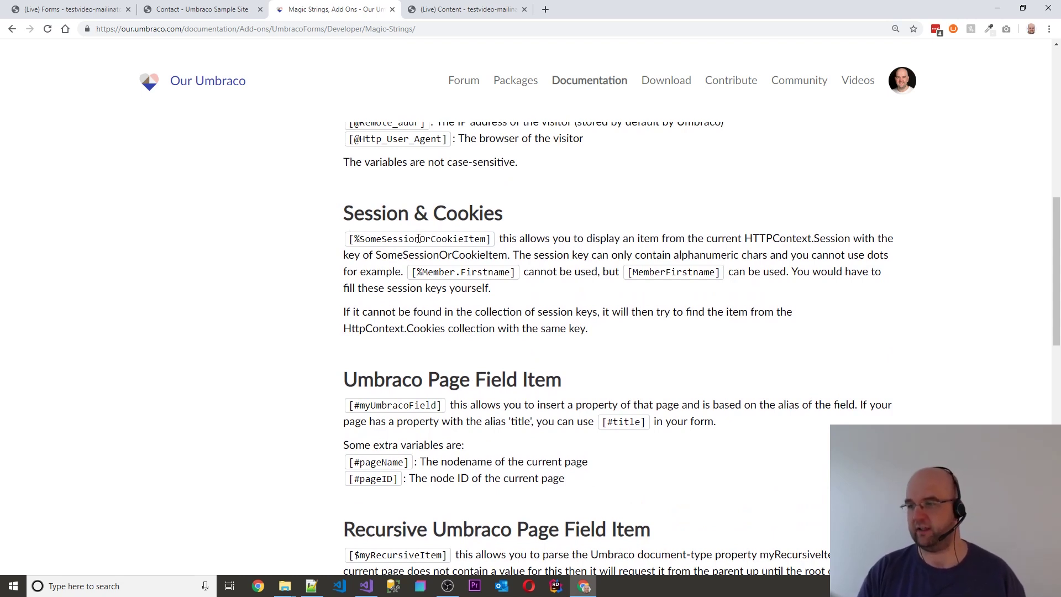
pyautogui.scroll(-2, 464, 301)
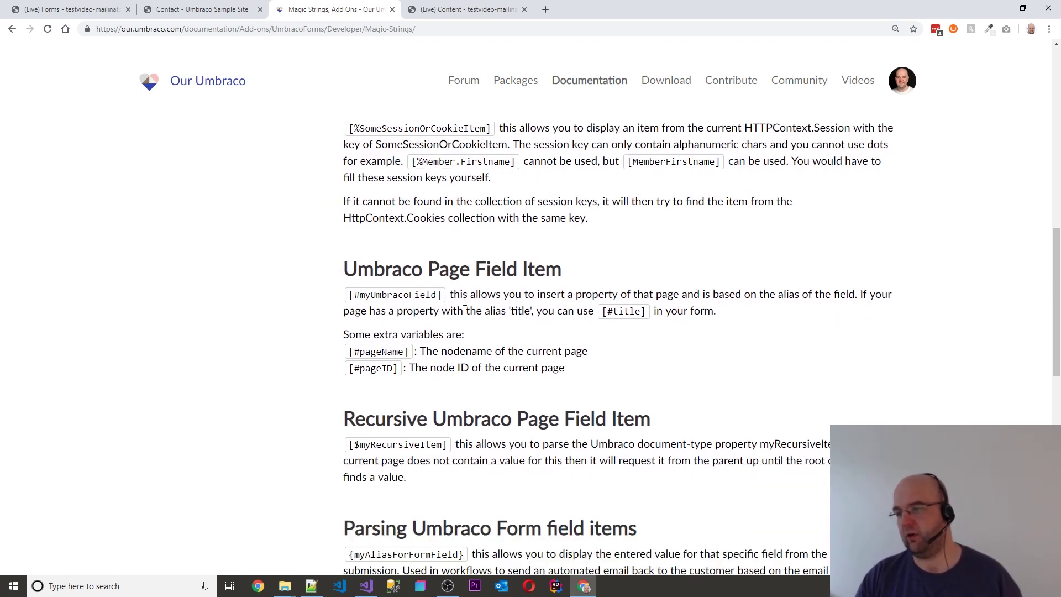
pyautogui.moveTo(352, 294); pyautogui.dragTo(448, 302)
pyautogui.click(456, 291)
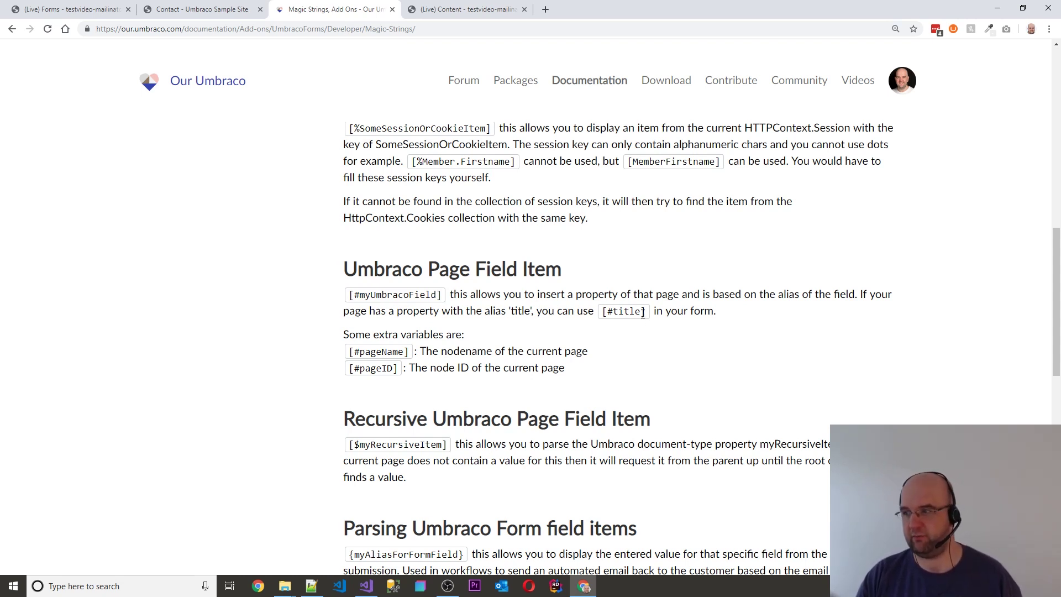
pyautogui.moveTo(649, 314); pyautogui.dragTo(594, 314)
pyautogui.click(632, 339)
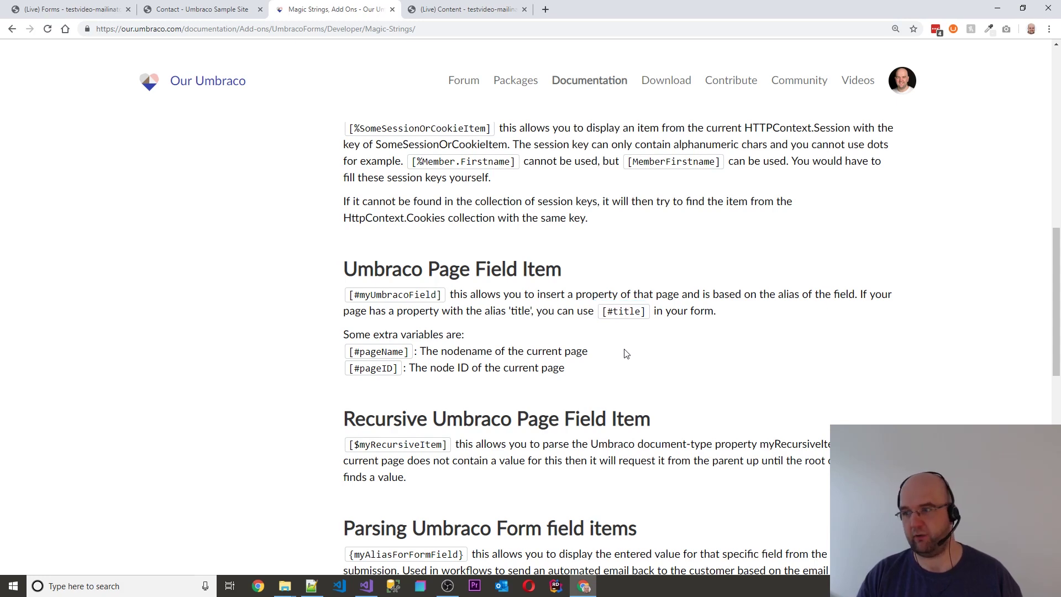
pyautogui.scroll(-3, 621, 370)
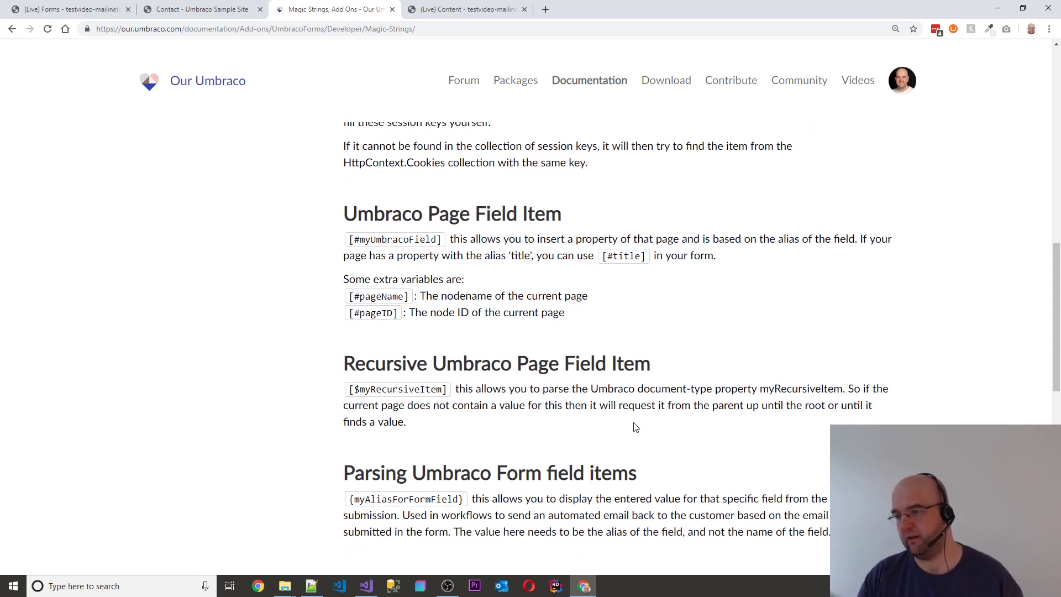
pyautogui.scroll(-5, 639, 405)
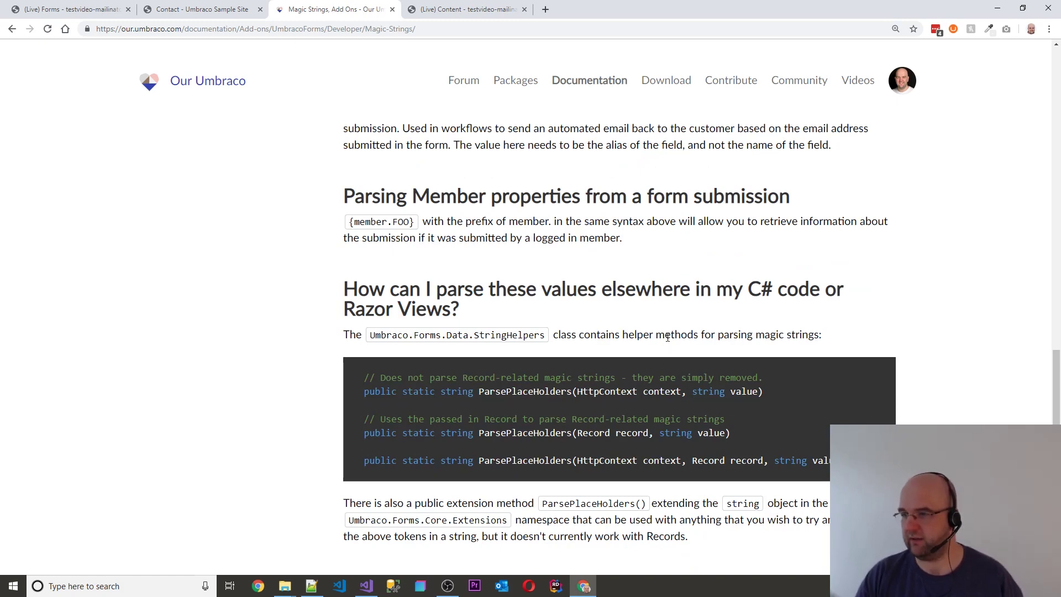
pyautogui.scroll(15, 480, 230)
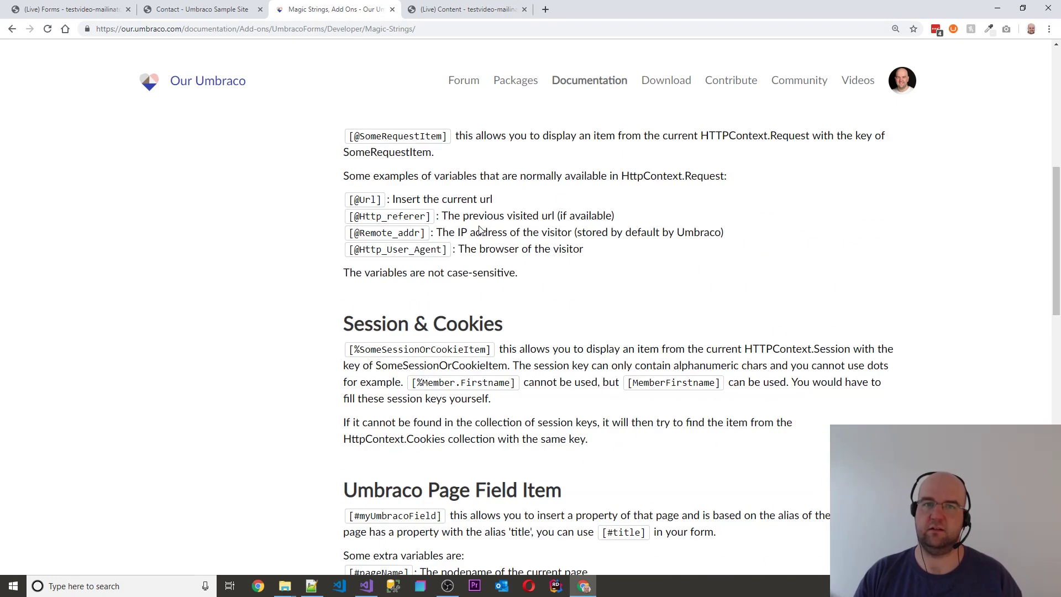
pyautogui.doubleClick(365, 200)
pyautogui.click(365, 219)
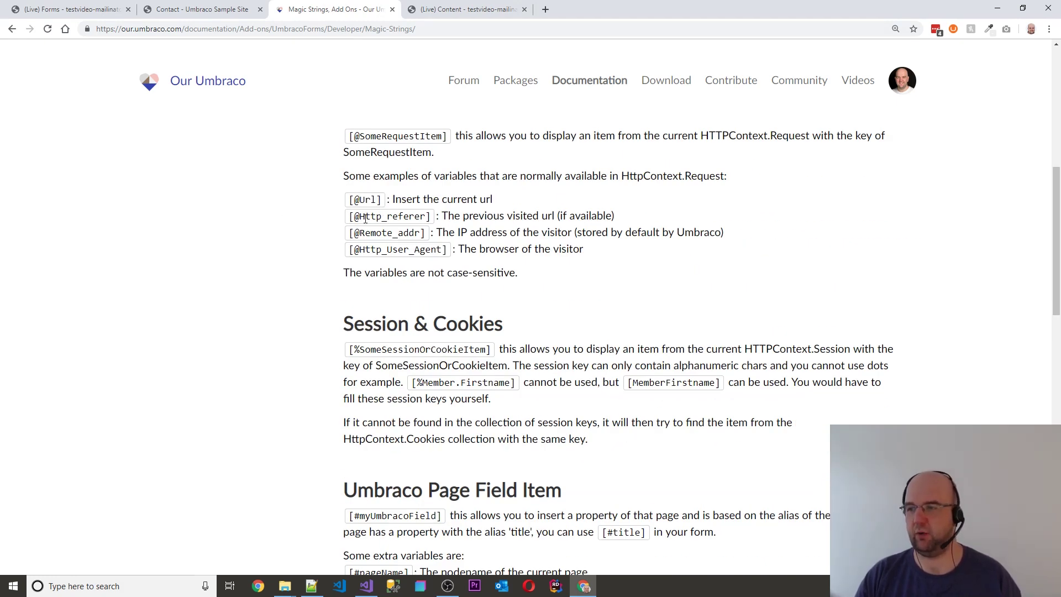
pyautogui.doubleClick(387, 232)
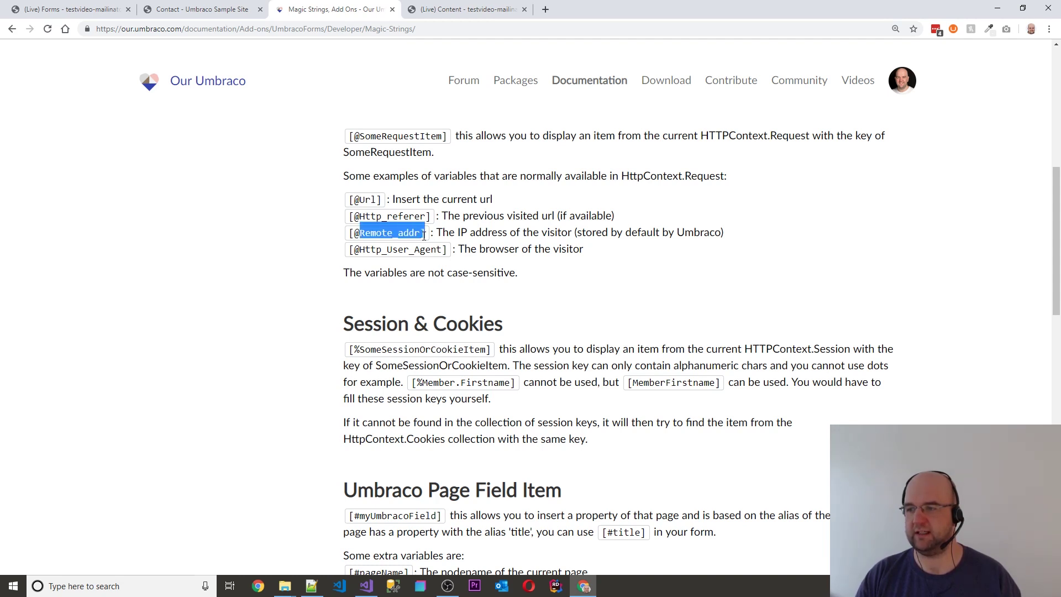
pyautogui.click(386, 263)
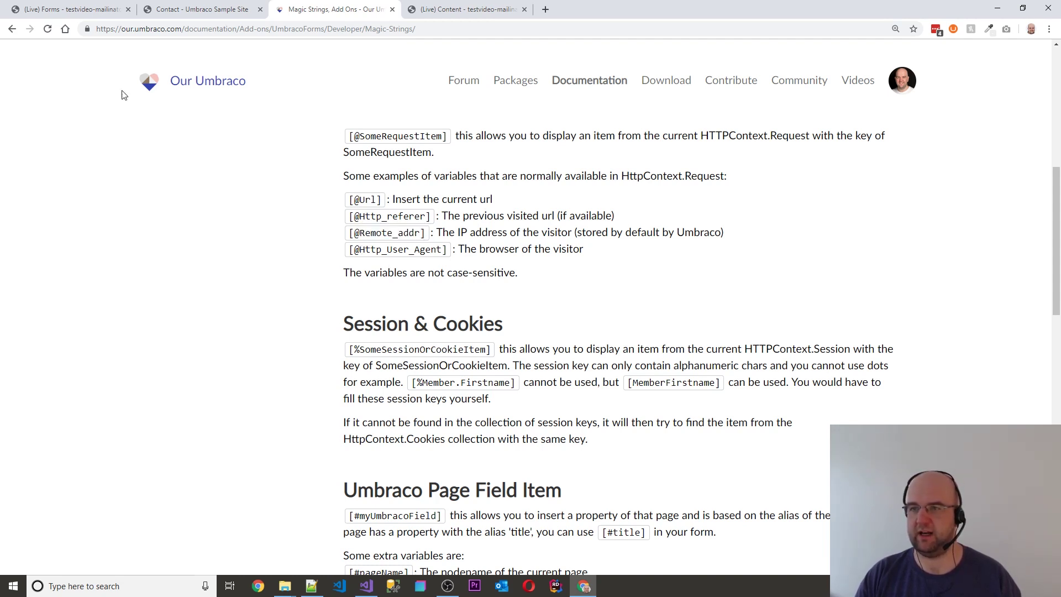
pyautogui.click(68, 10)
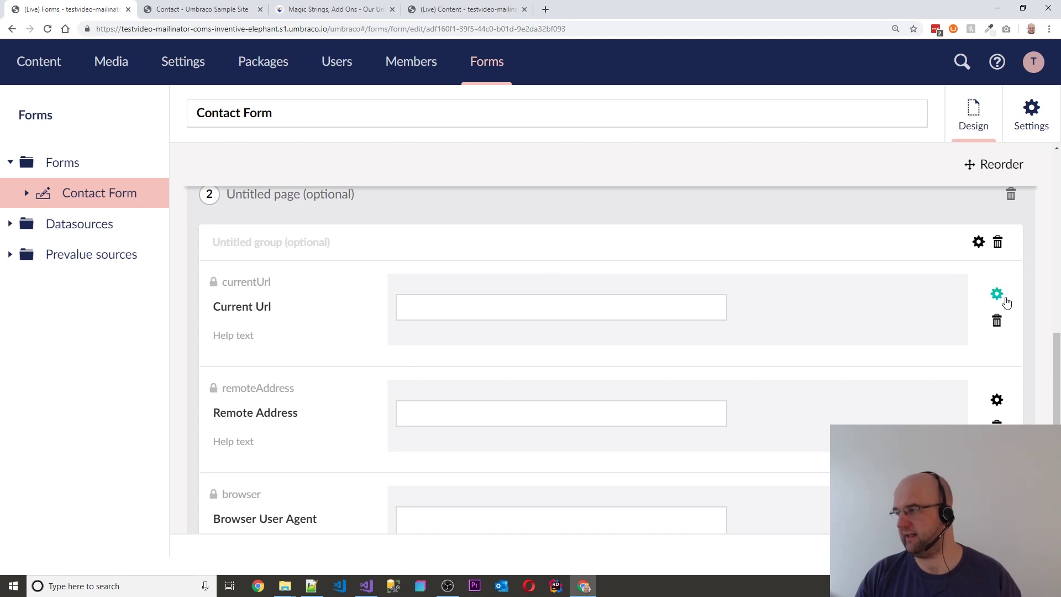
# Step: Inspect the Current Url and Remote Address questions' settings
pyautogui.click(998, 295)
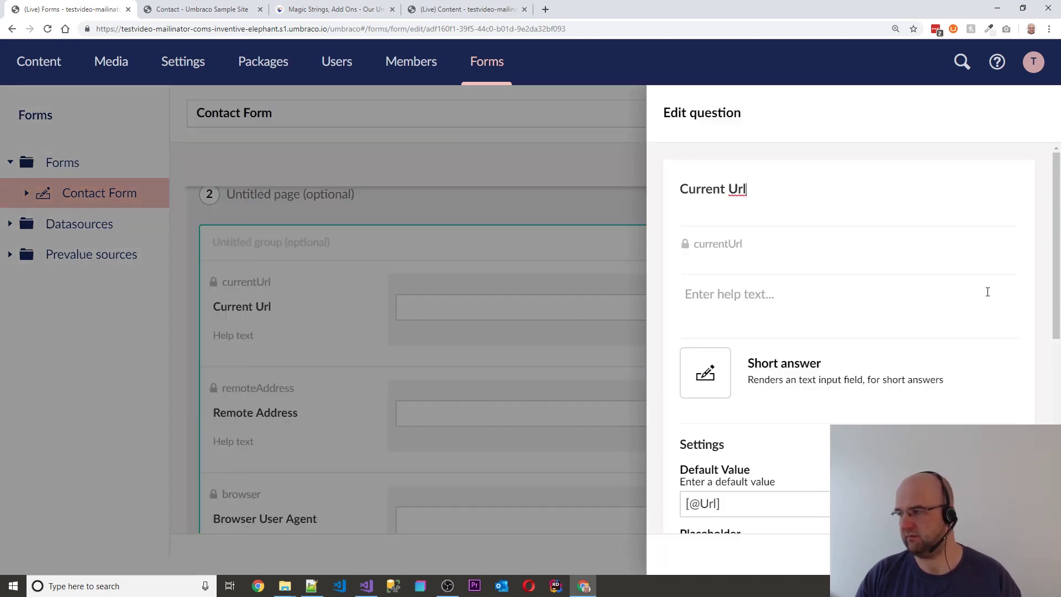
pyautogui.scroll(-1, 768, 422)
pyautogui.moveTo(743, 438); pyautogui.dragTo(681, 450)
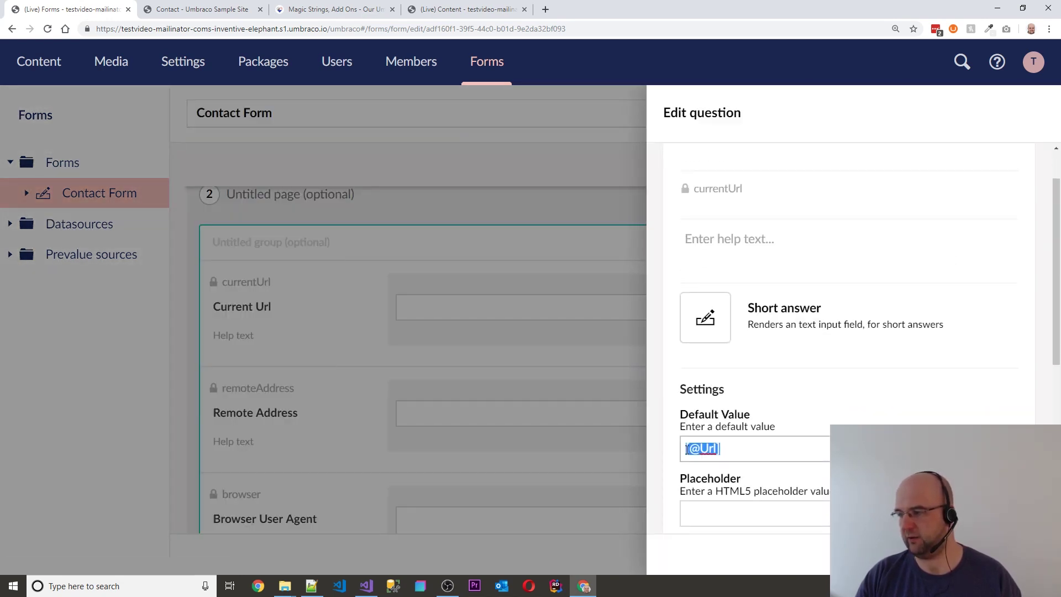
pyautogui.scroll(-1, 763, 446)
pyautogui.click(913, 398)
pyautogui.press('Escape')
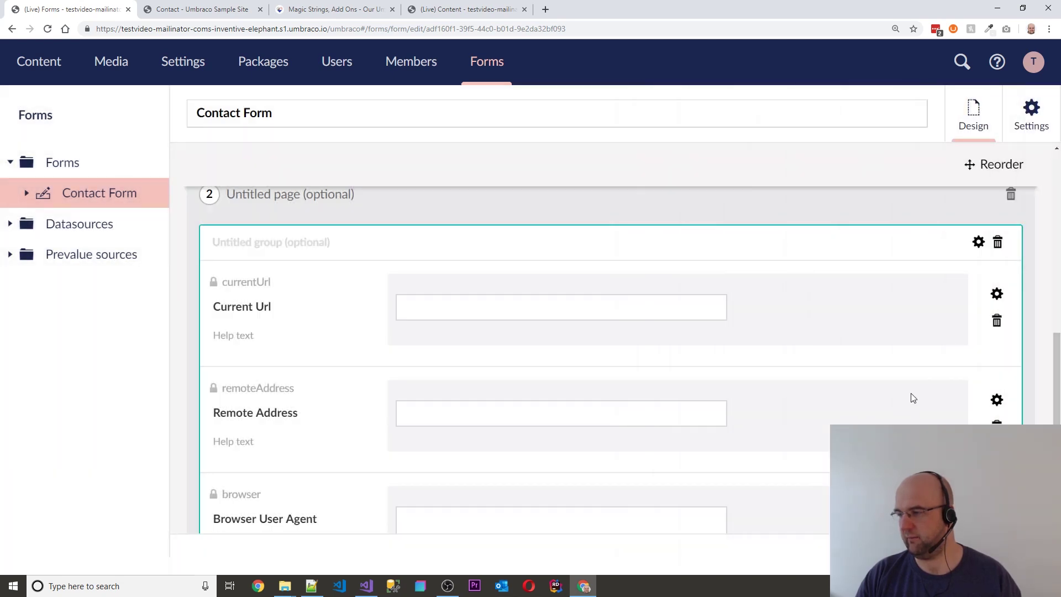
pyautogui.click(998, 399)
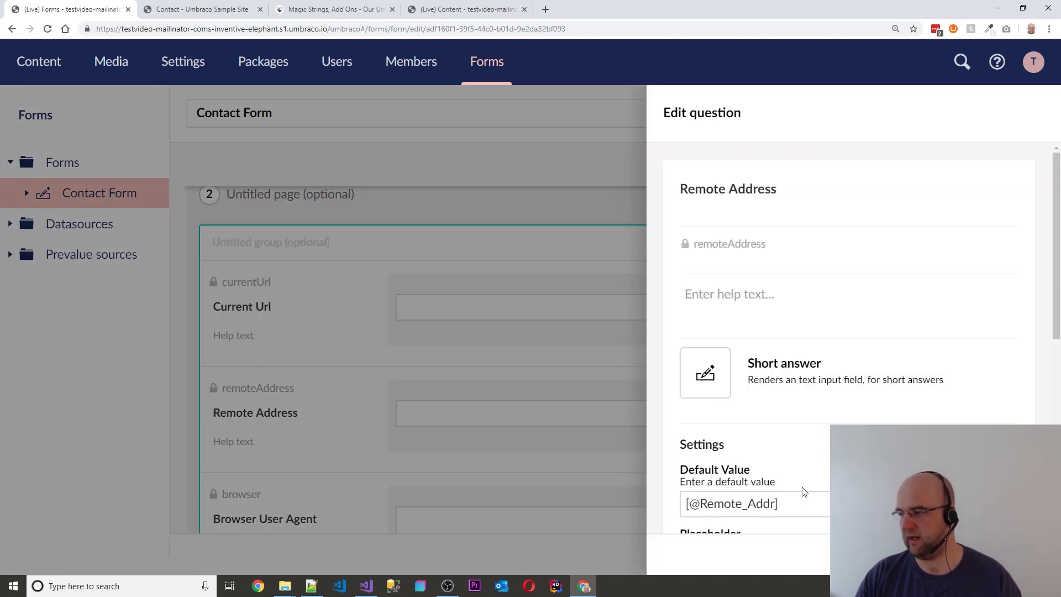
pyautogui.scroll(-1, 804, 492)
pyautogui.press('Escape')
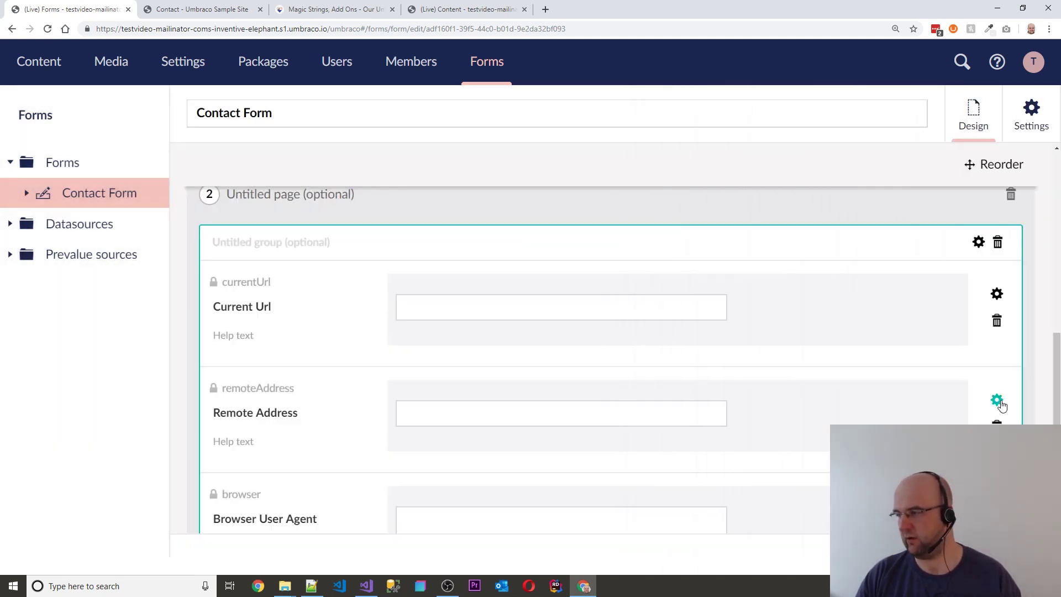
# Step: Set the Remote Address question's Default Value to 123.5.6.754
pyautogui.click(998, 399)
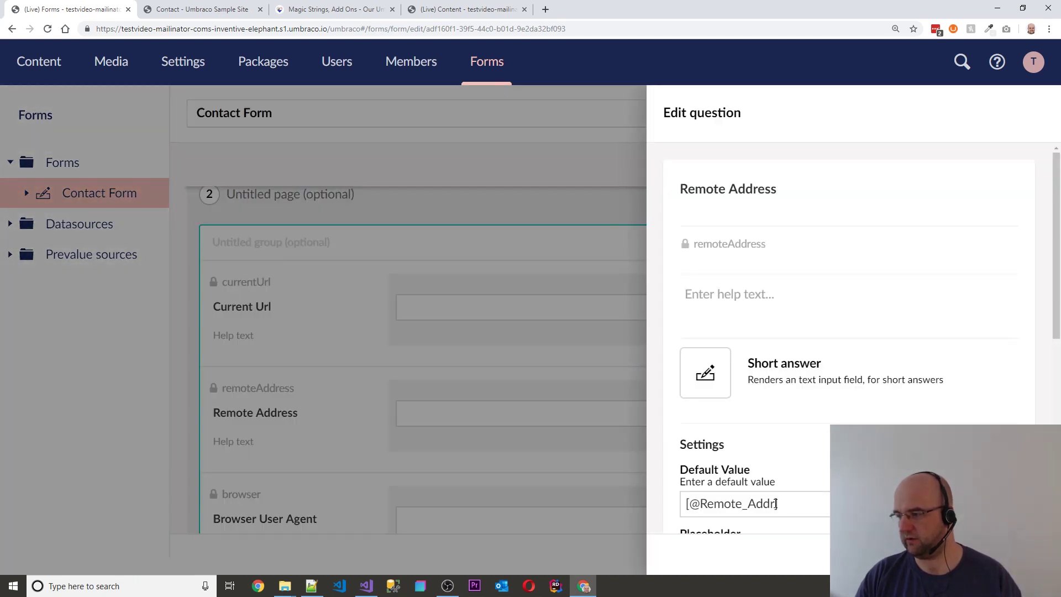
pyautogui.click(776, 503)
pyautogui.write(']')
pyautogui.moveTo(787, 503); pyautogui.dragTo(679, 507)
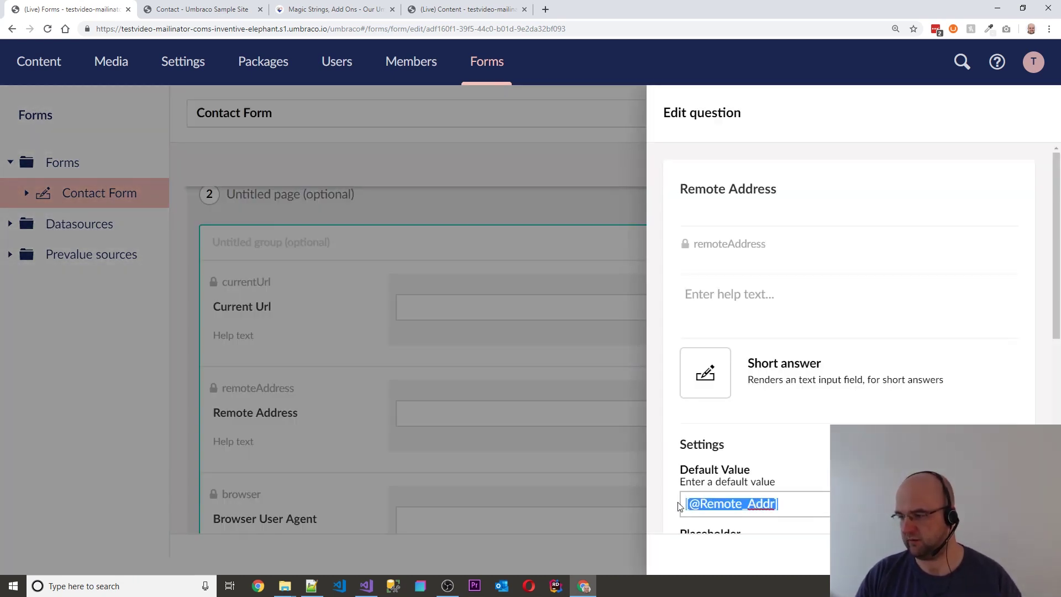
pyautogui.write('123.')
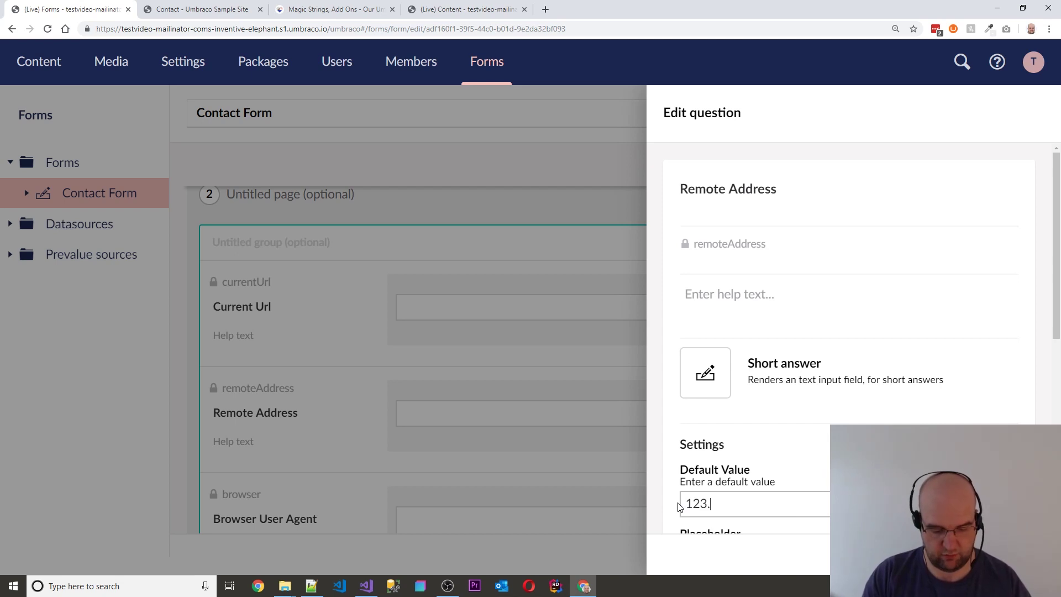
pyautogui.write('5.6.7')
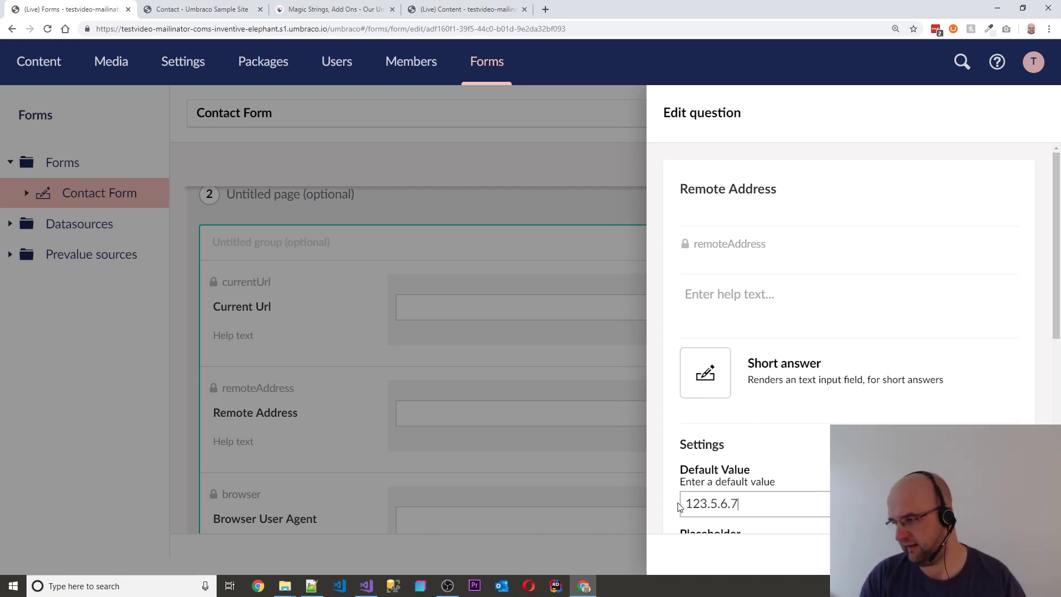
pyautogui.write('54')
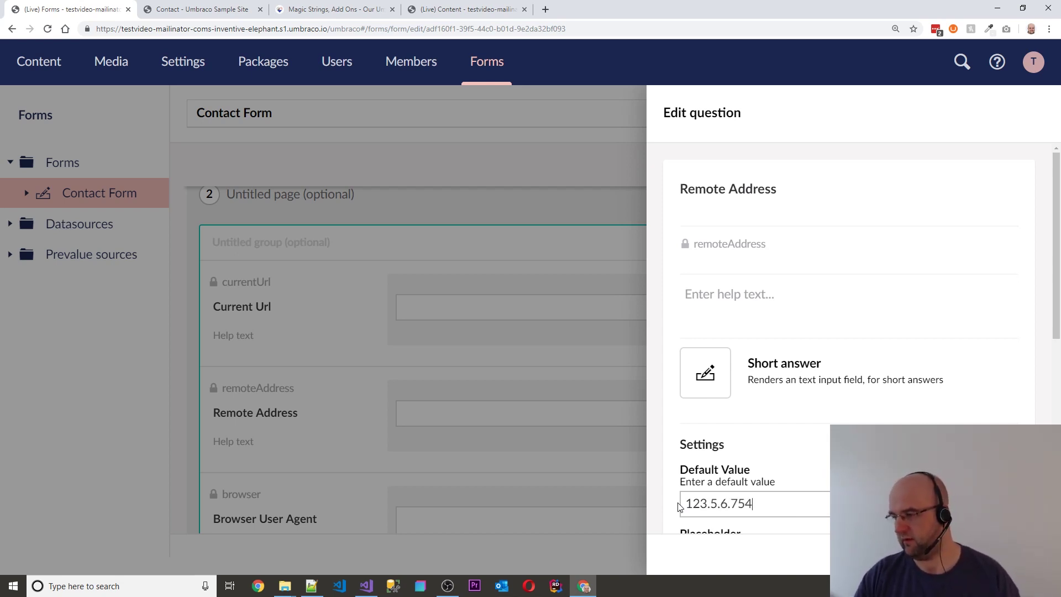
pyautogui.press('Return')
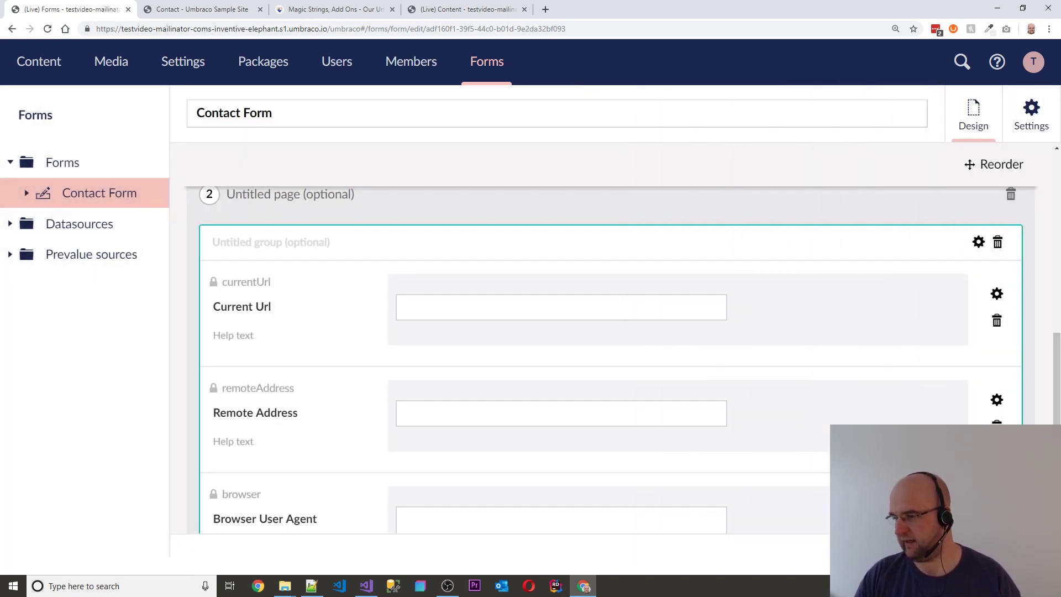
pyautogui.hotkey('ctrl', 's')
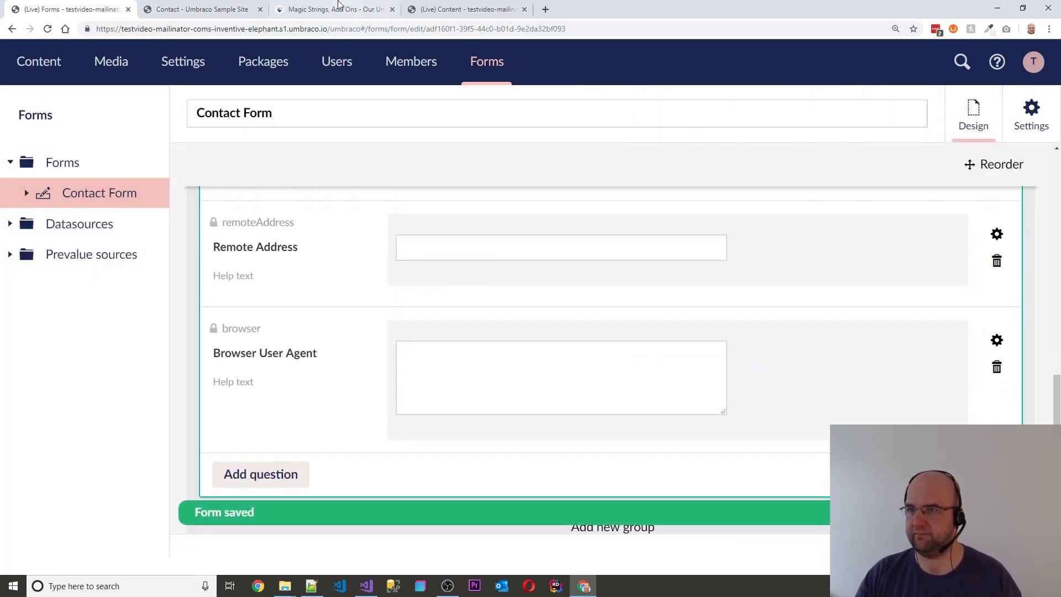
pyautogui.scroll(-1, 352, 288)
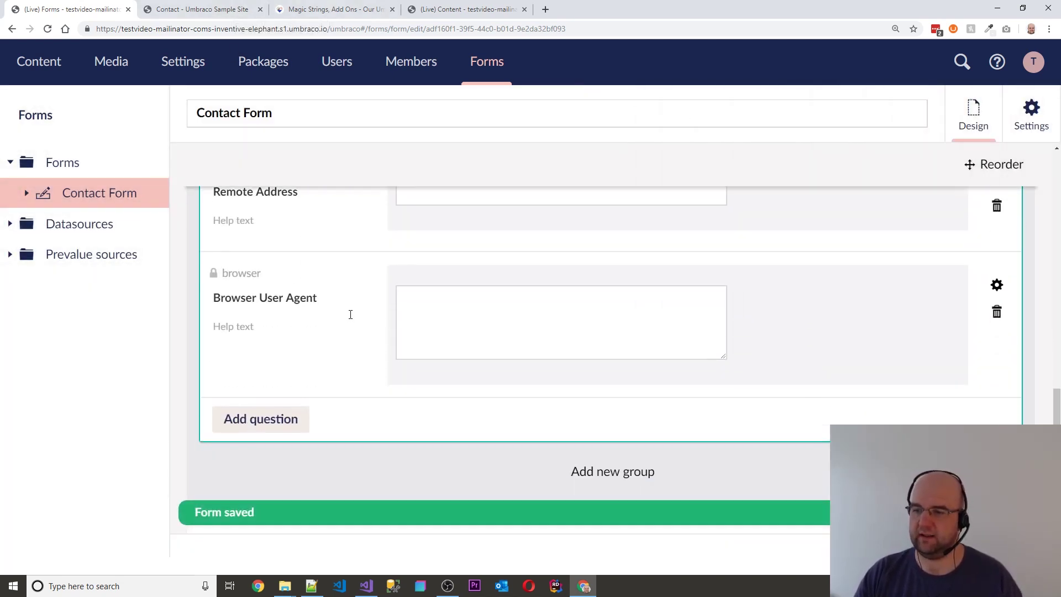
pyautogui.click(997, 284)
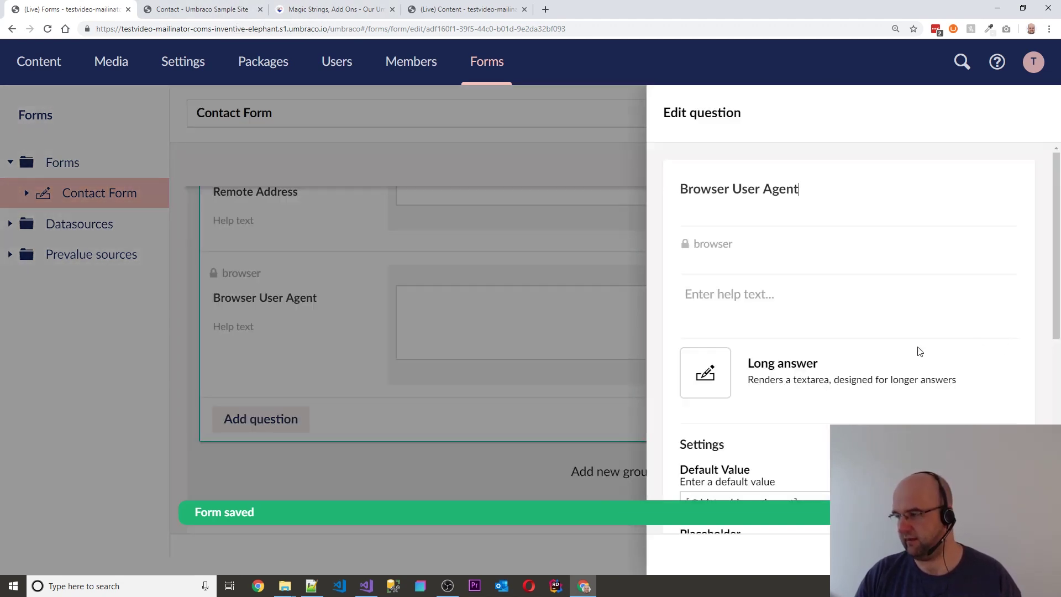
pyautogui.scroll(-4, 749, 265)
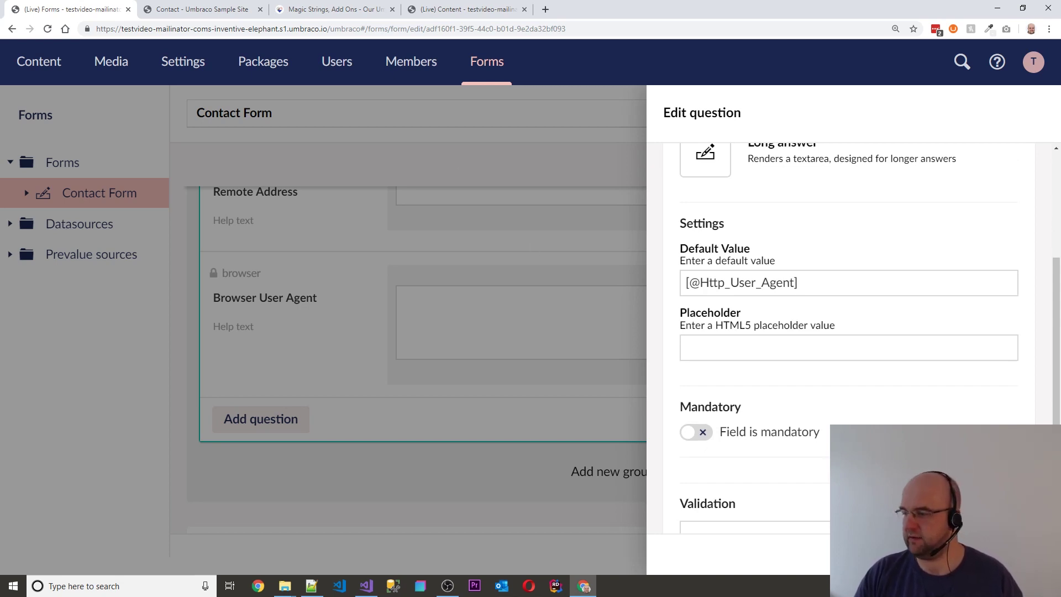
pyautogui.press('Escape')
pyautogui.click(199, 9)
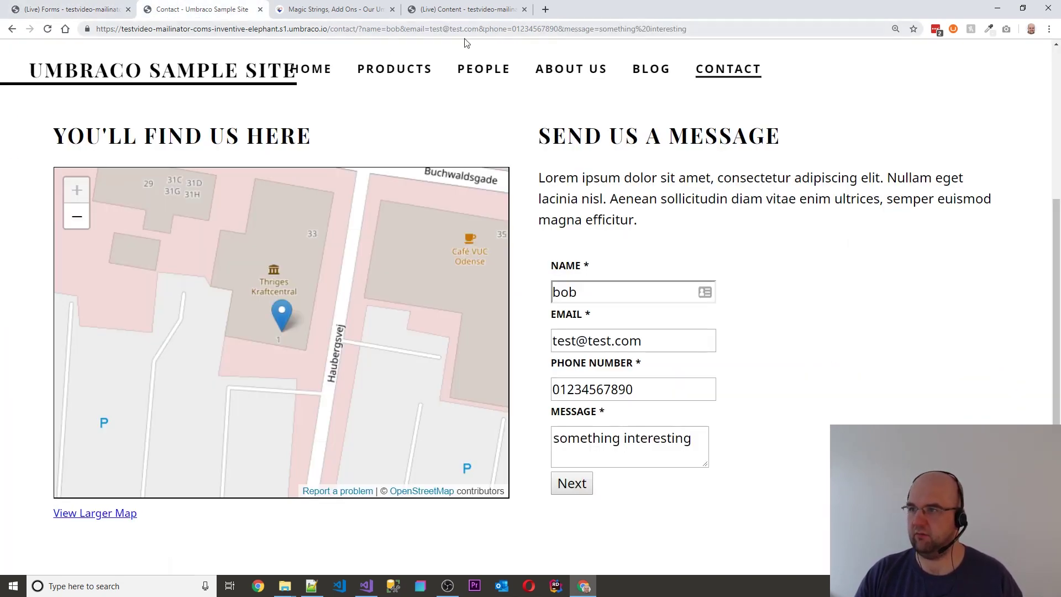
# Step: Reload the Contact page with its query string and advance to the form's second step
pyautogui.click(340, 29)
pyautogui.click(361, 29)
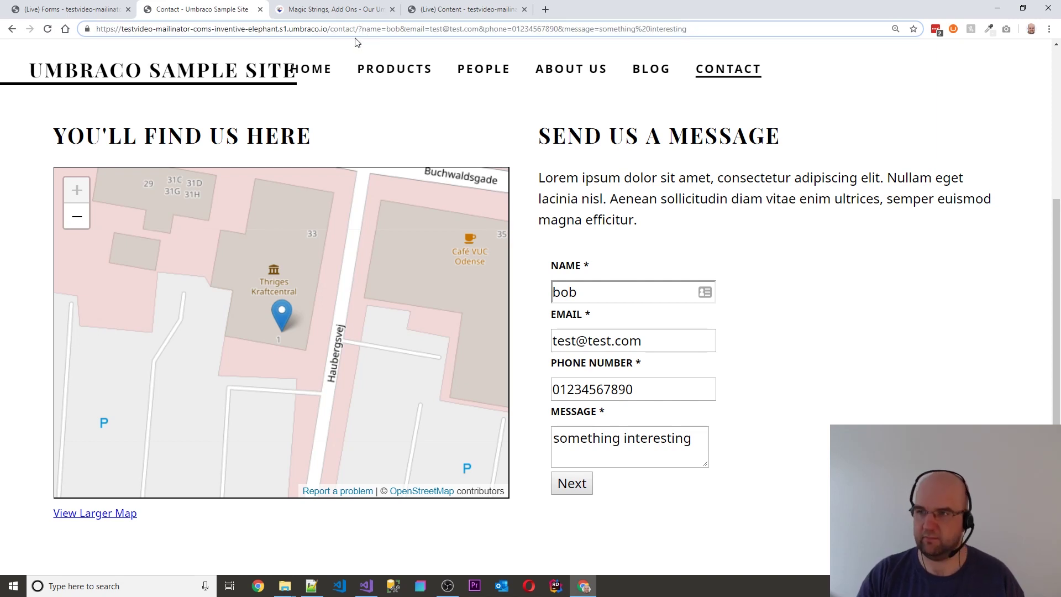
pyautogui.press('Return')
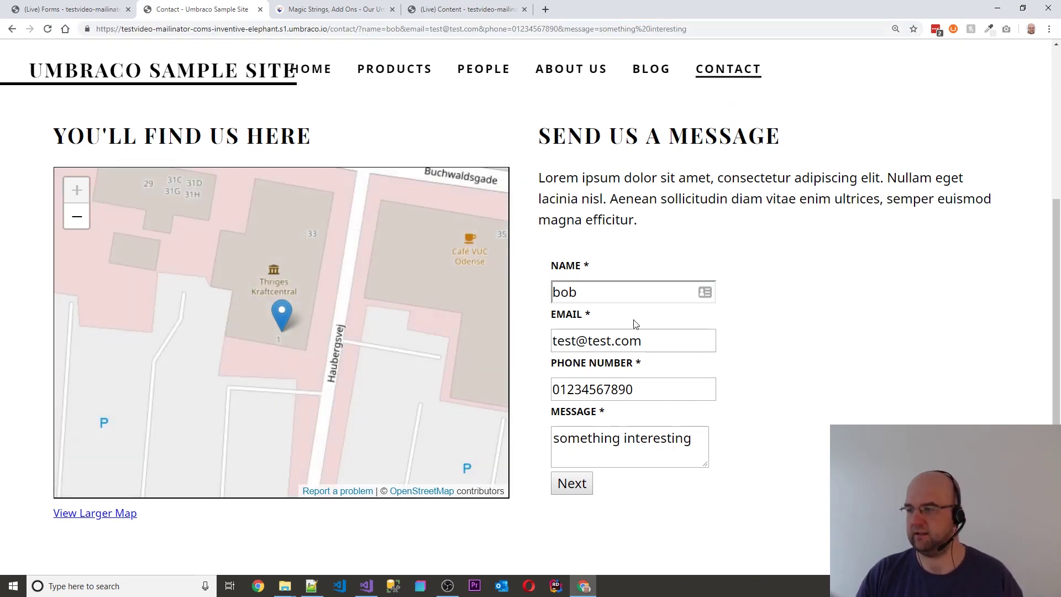
pyautogui.scroll(-1, 634, 431)
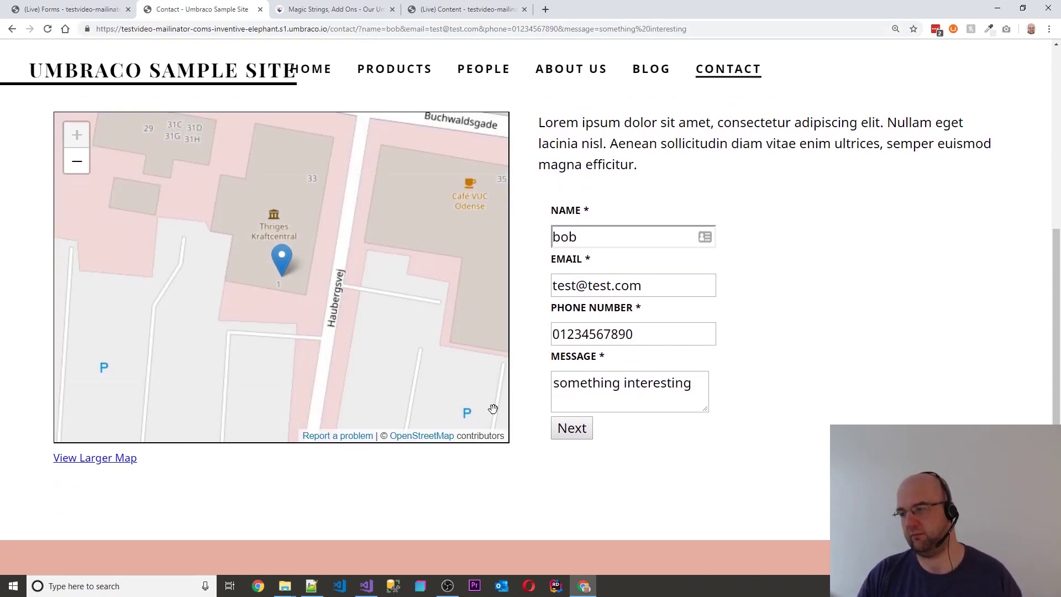
pyautogui.click(574, 430)
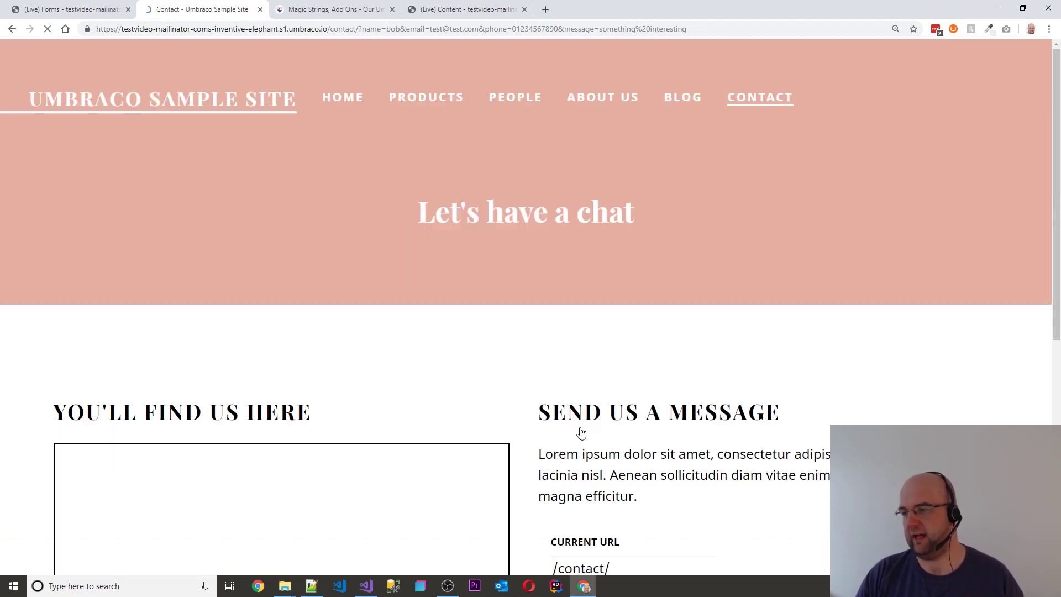
pyautogui.scroll(-5, 772, 406)
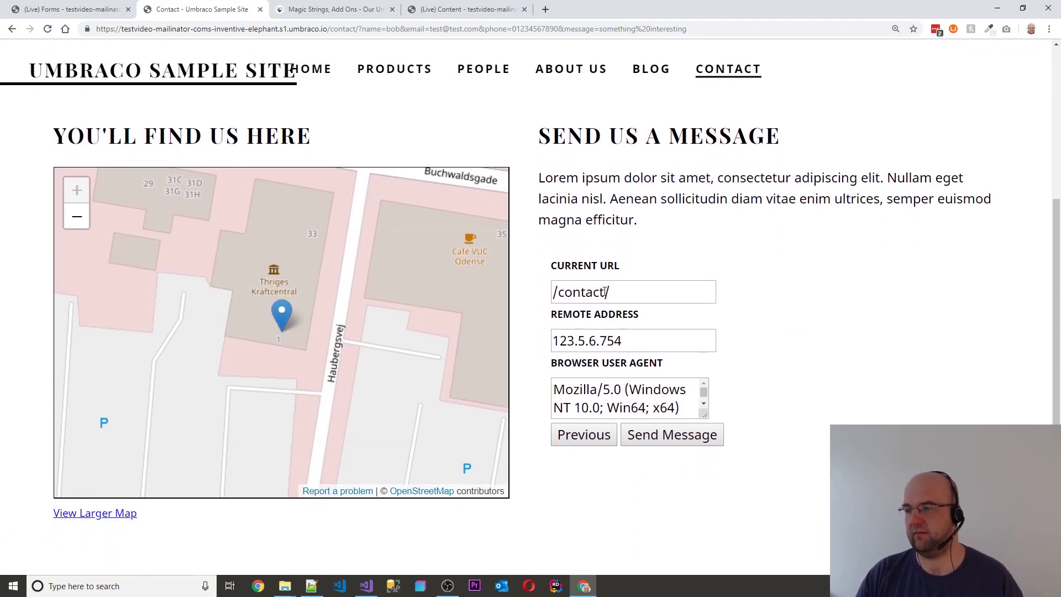
# Step: Compare step two's Remote Address 123.5.6.754 and user agent against their magic strings in the docs
pyautogui.press('Tab')
pyautogui.press('Tab')
pyautogui.press('Left')
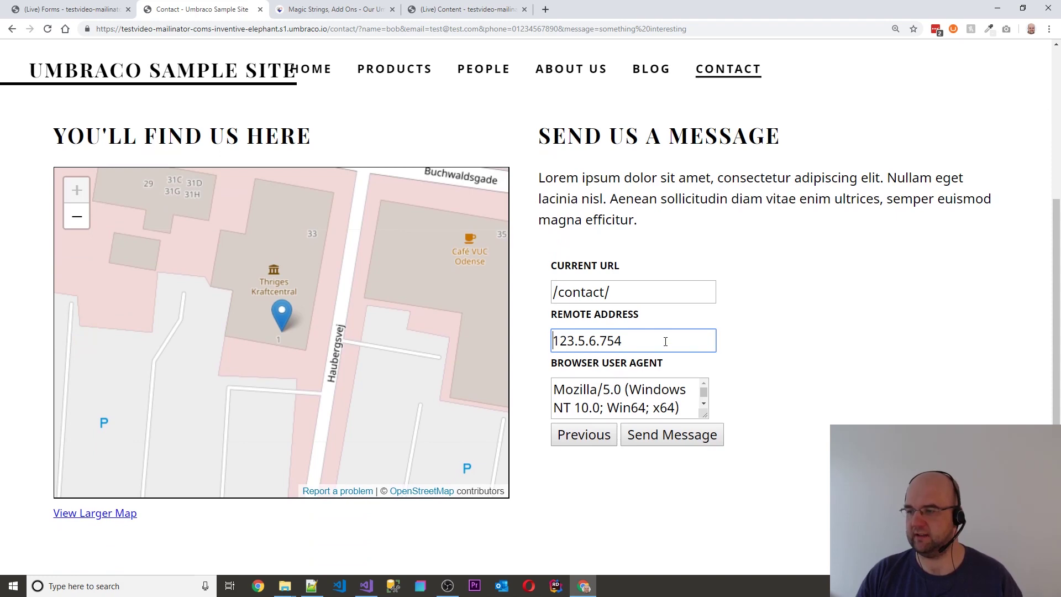
pyautogui.moveTo(665, 333); pyautogui.dragTo(548, 343)
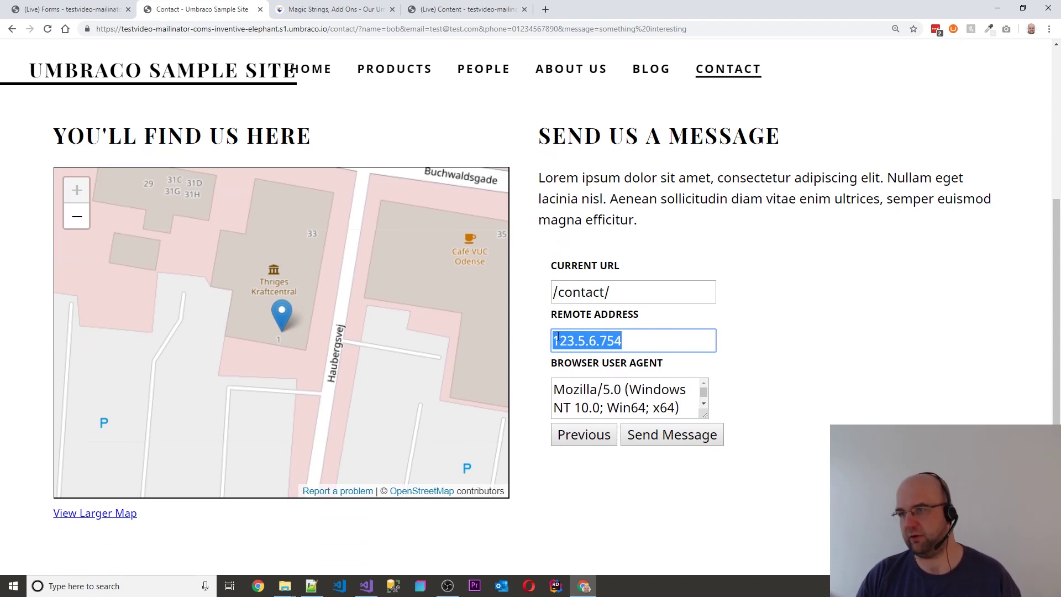
pyautogui.click(386, 12)
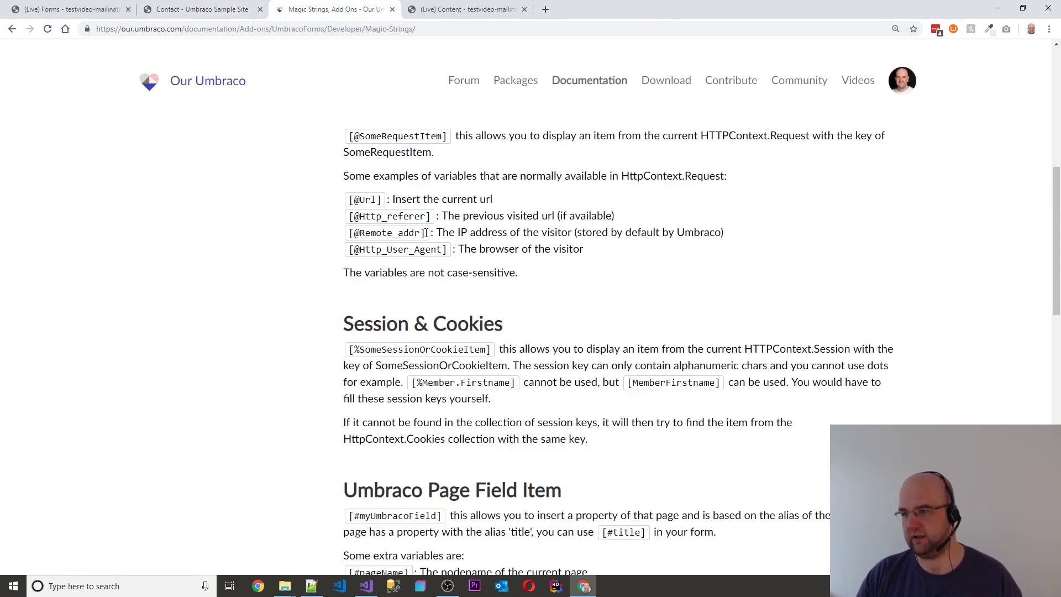
pyautogui.moveTo(426, 232); pyautogui.dragTo(348, 233)
pyautogui.click(199, 9)
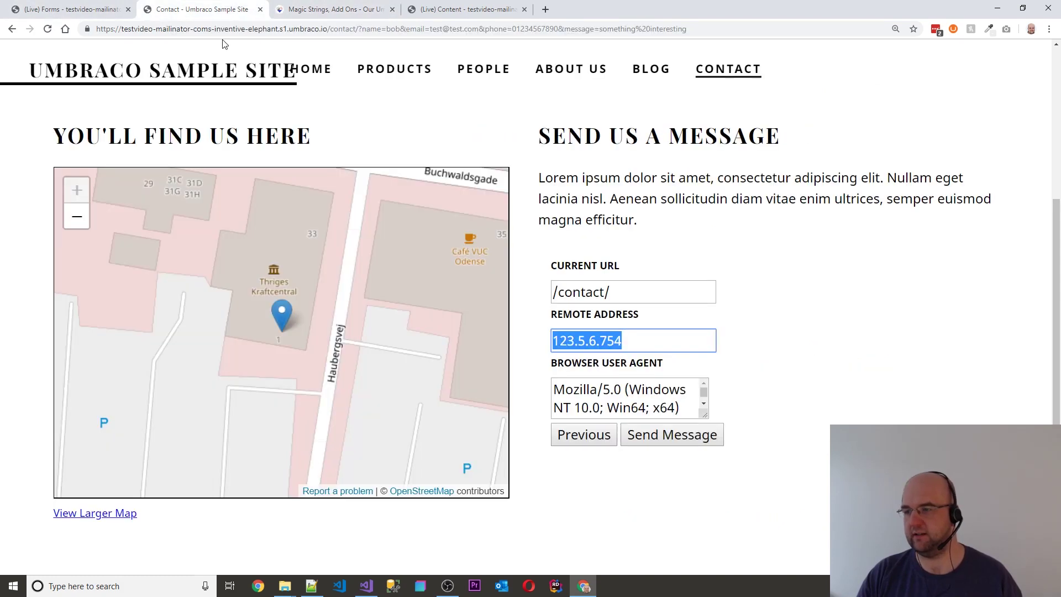
pyautogui.click(621, 399)
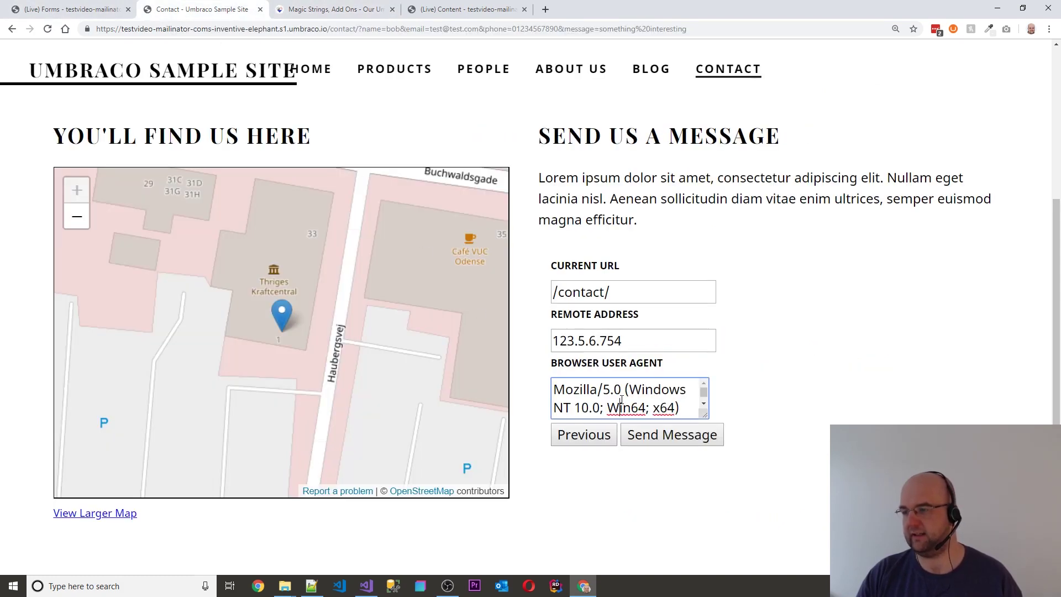
pyautogui.click(350, 12)
pyautogui.moveTo(428, 215); pyautogui.dragTo(357, 217)
pyautogui.click(417, 232)
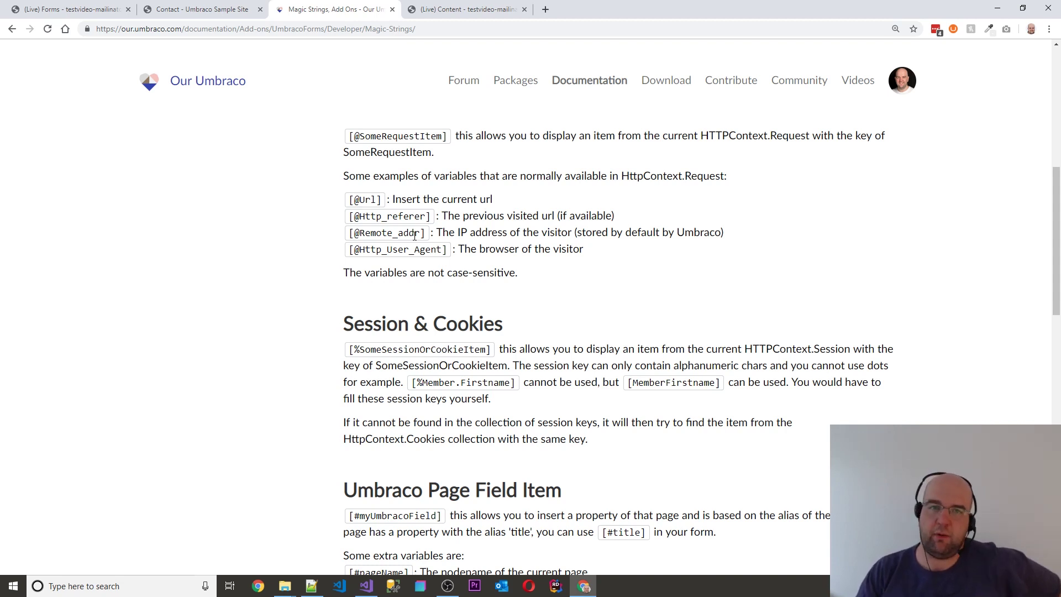
# Step: Go back to the Contact Form editor after reading the HttpContext.Request magic strings
pyautogui.click(92, 9)
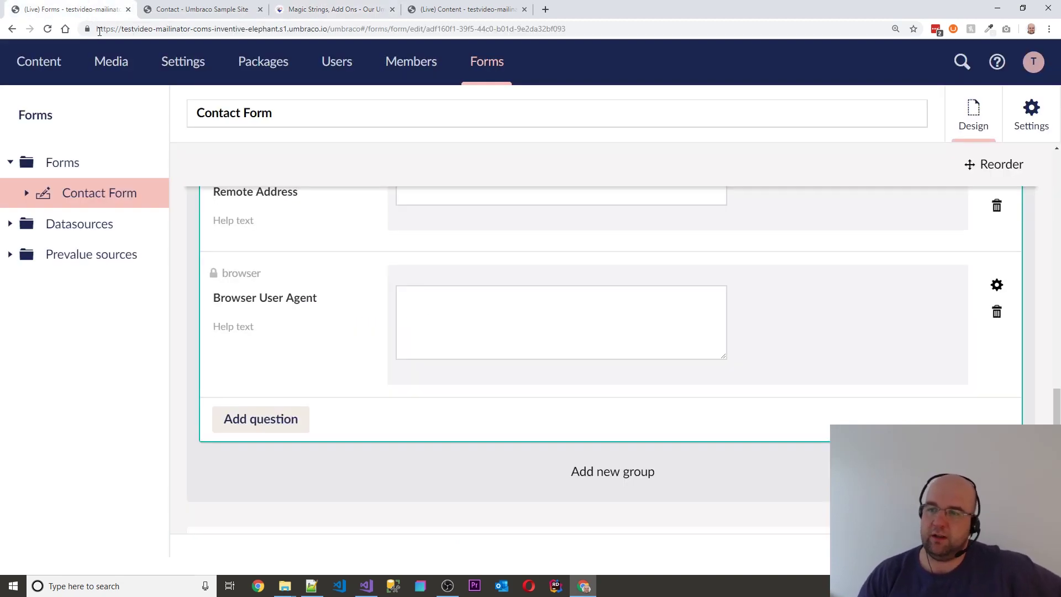
# Step: Change the Current Url question's answer type from Short answer to Hidden
pyautogui.scroll(3, 379, 320)
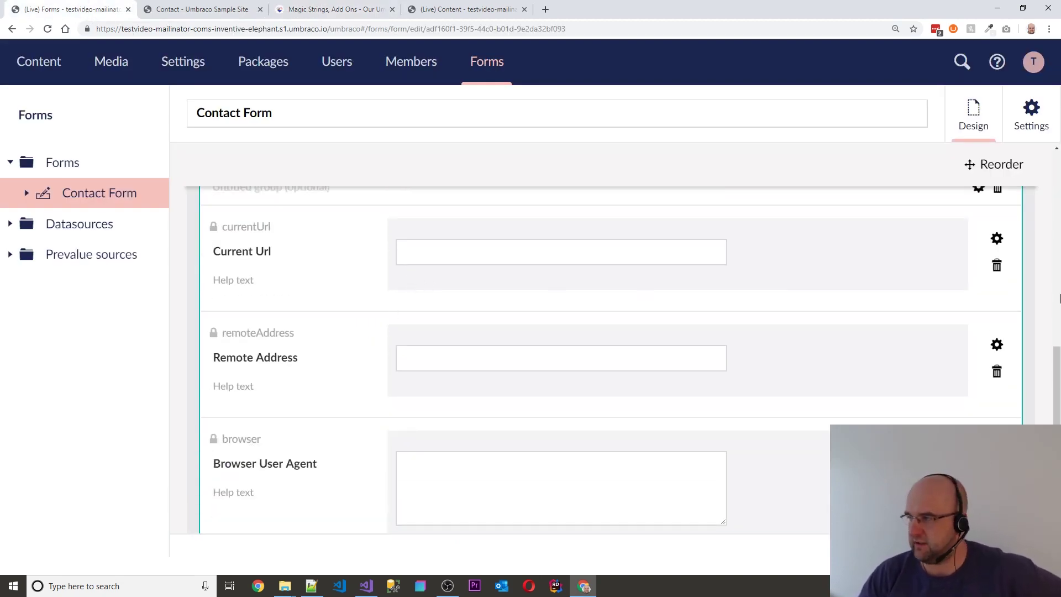
pyautogui.click(995, 240)
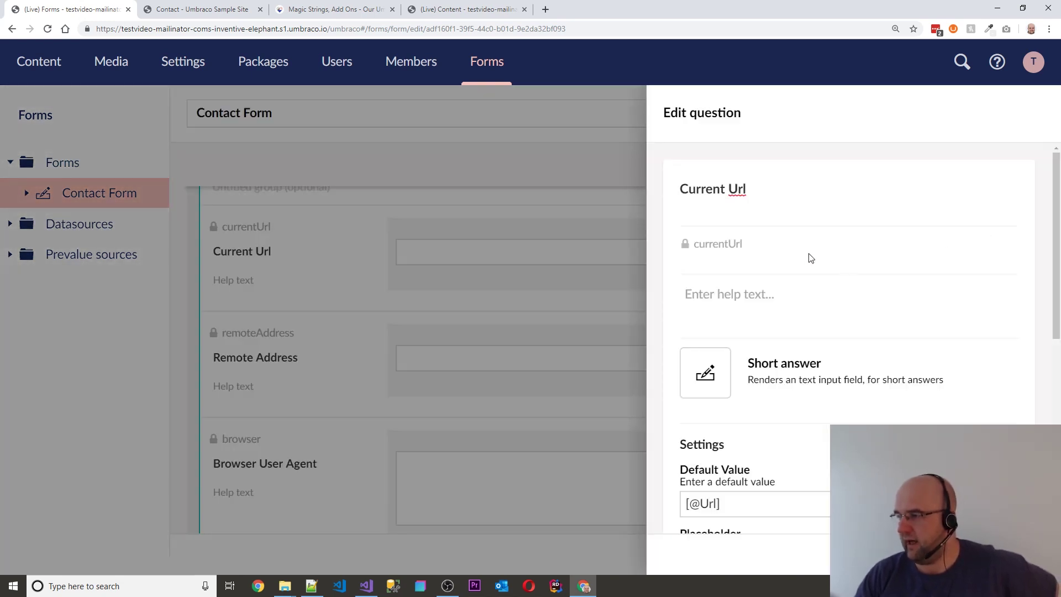
pyautogui.scroll(-1, 822, 293)
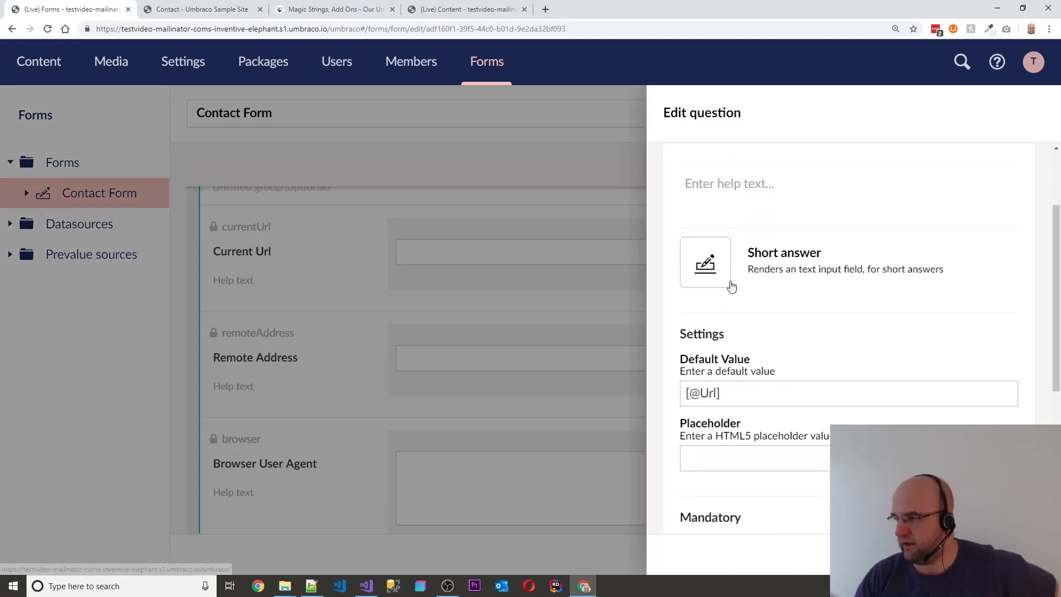
pyautogui.click(773, 250)
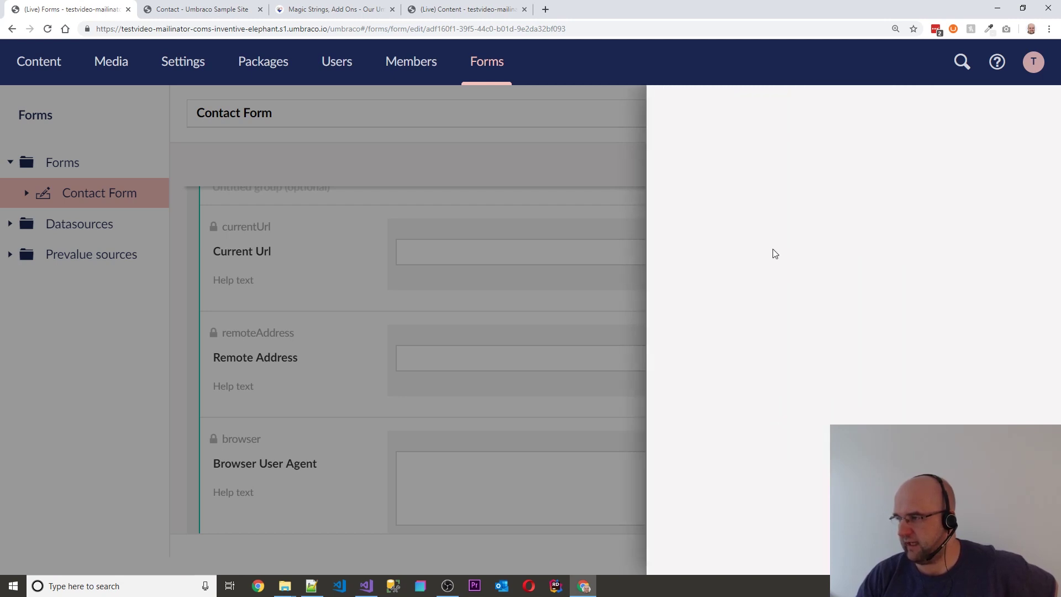
pyautogui.scroll(-3, 983, 408)
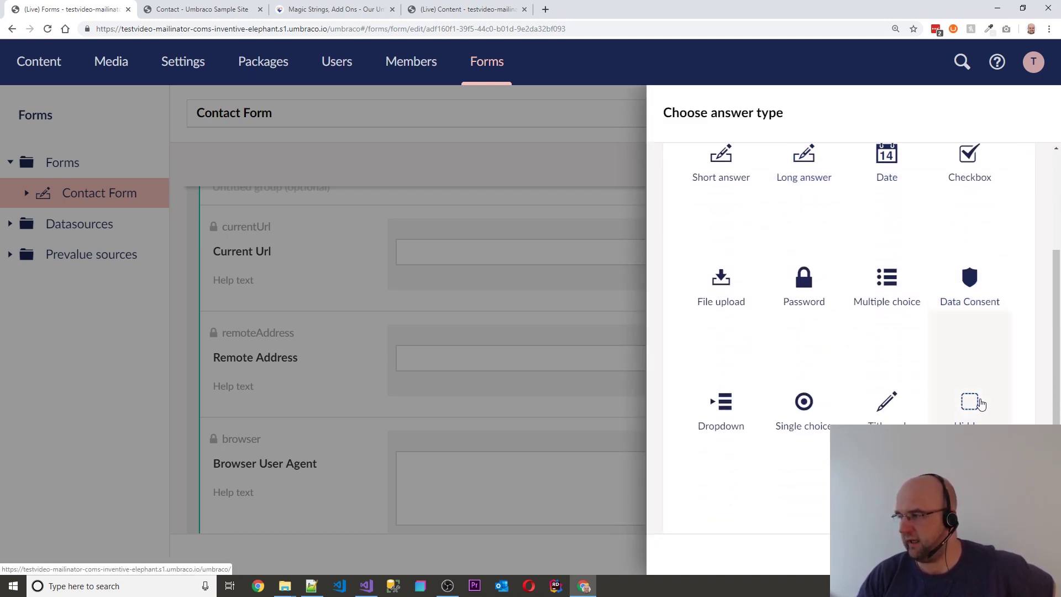
pyautogui.click(971, 402)
pyautogui.scroll(-1, 871, 336)
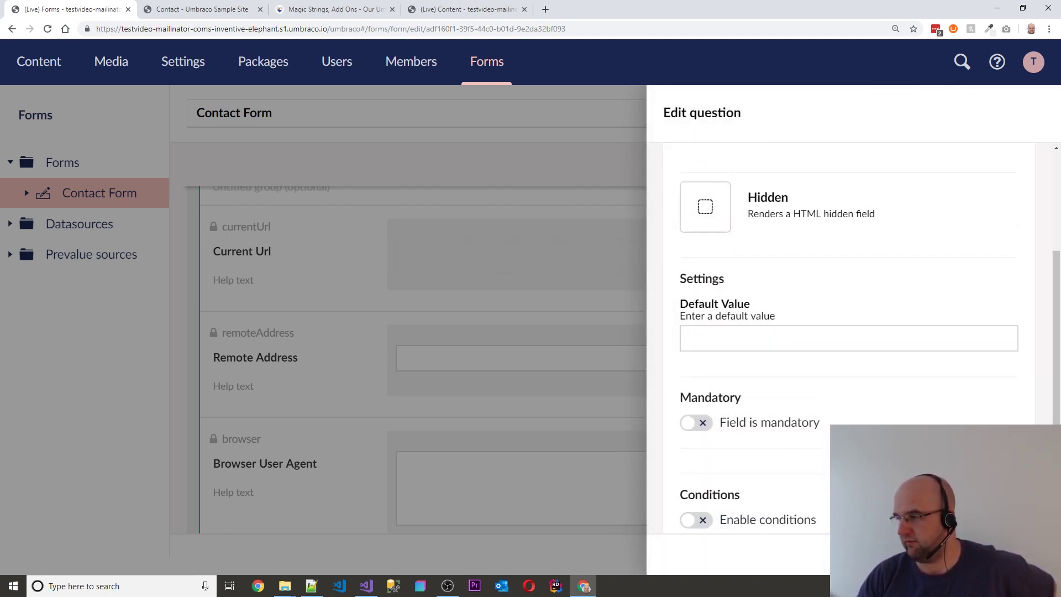
pyautogui.click(767, 336)
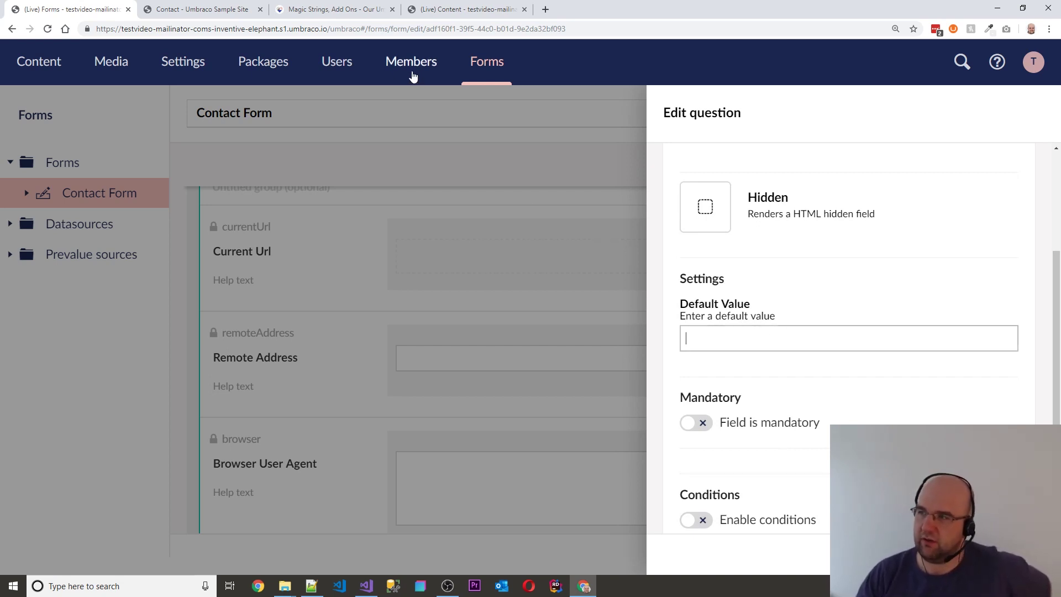
pyautogui.press('Escape')
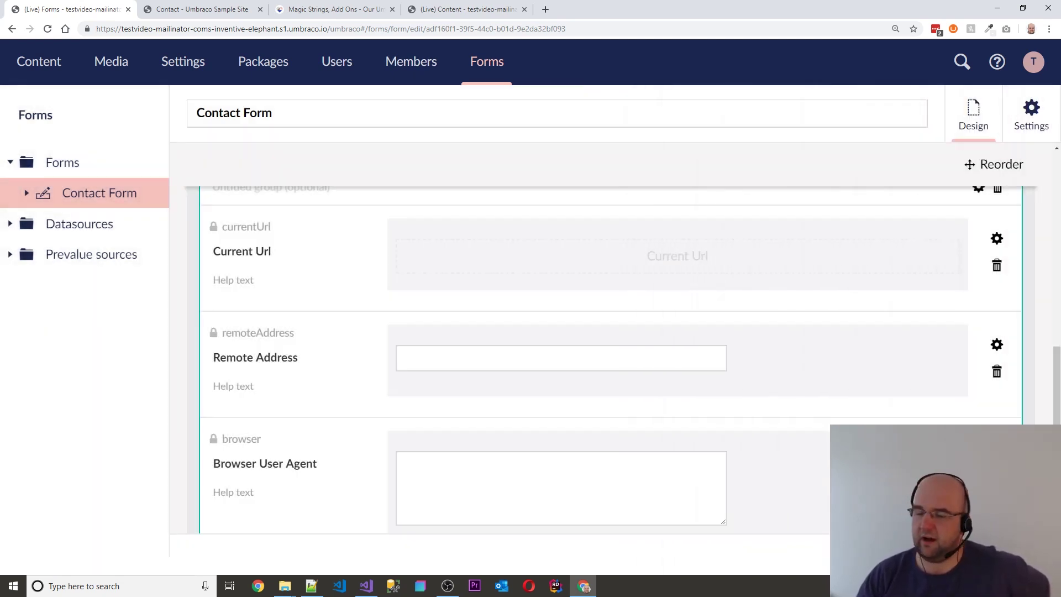